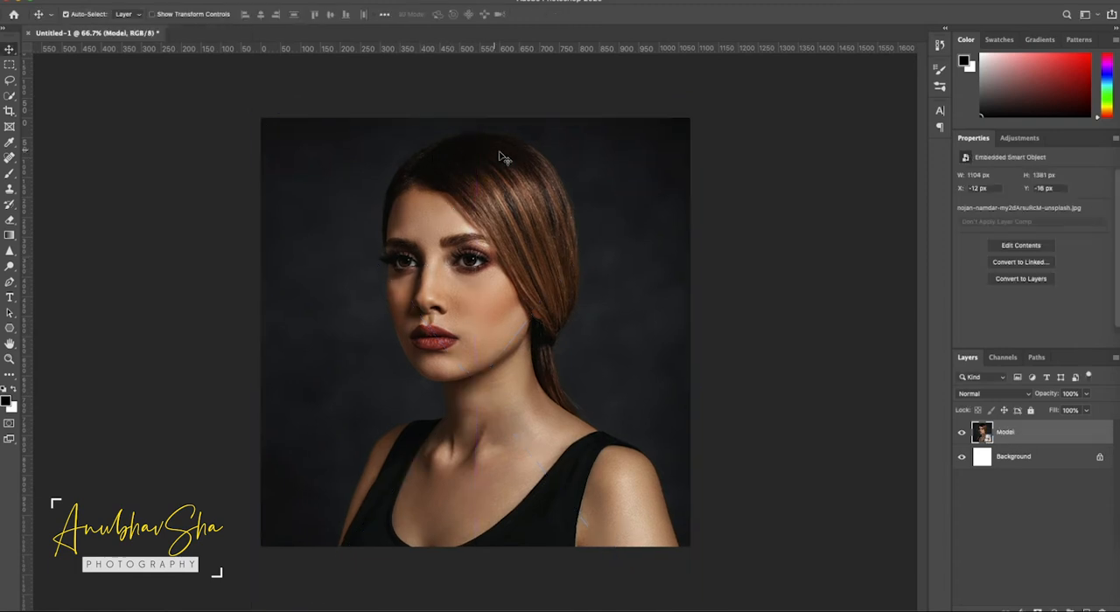
- Select the woman in the Model layer using the Quick Selection tool's Select Subject command
{"action": "left_click", "coordinate": [10, 96]}
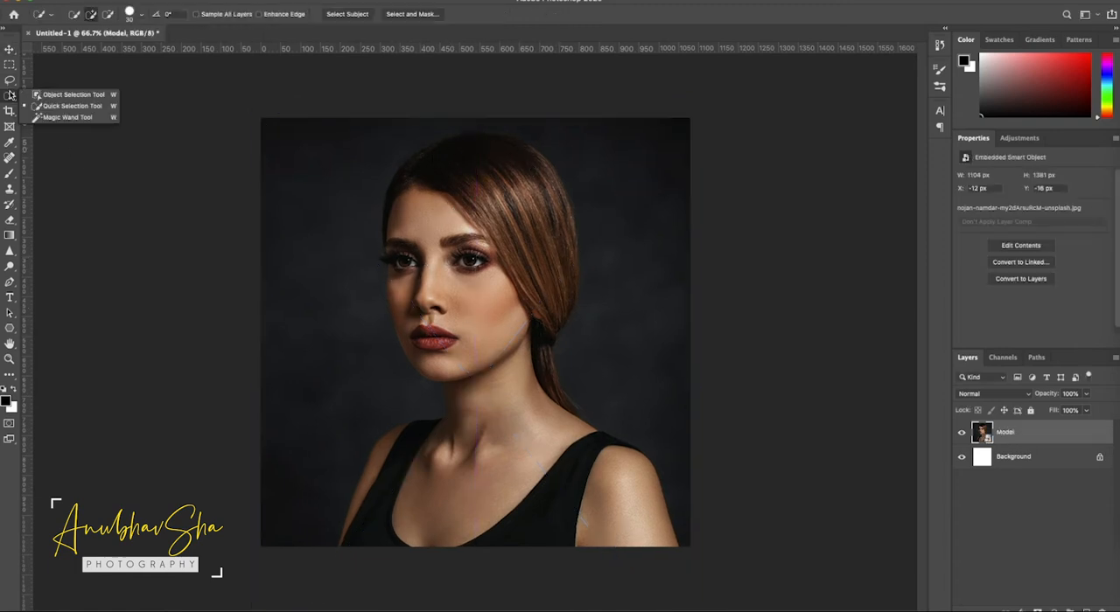
{"action": "left_click", "coordinate": [80, 106]}
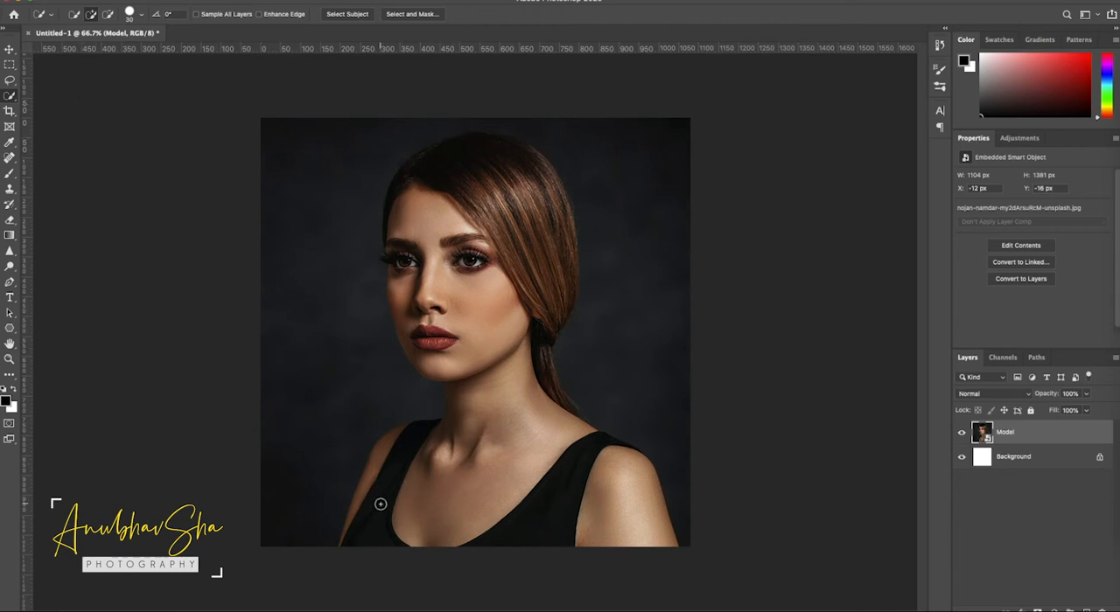
{"action": "left_click", "coordinate": [347, 14]}
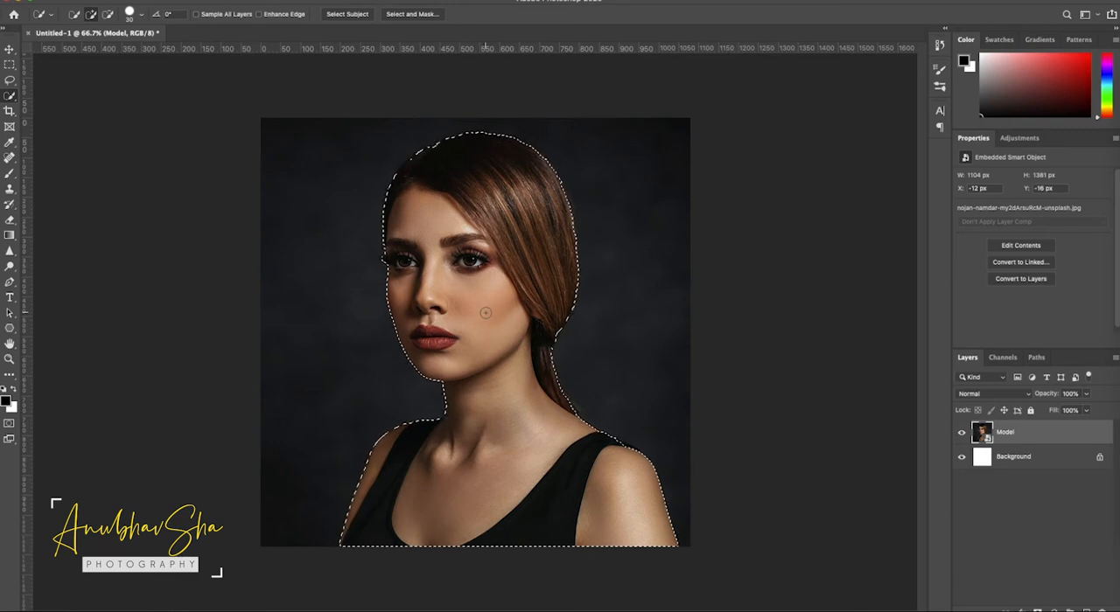
- Output the selection through Select and Mask as a new layer with layer mask, with Decontaminate Colors at 100%
{"action": "left_click", "coordinate": [412, 14]}
{"action": "left_click", "coordinate": [1015, 227]}
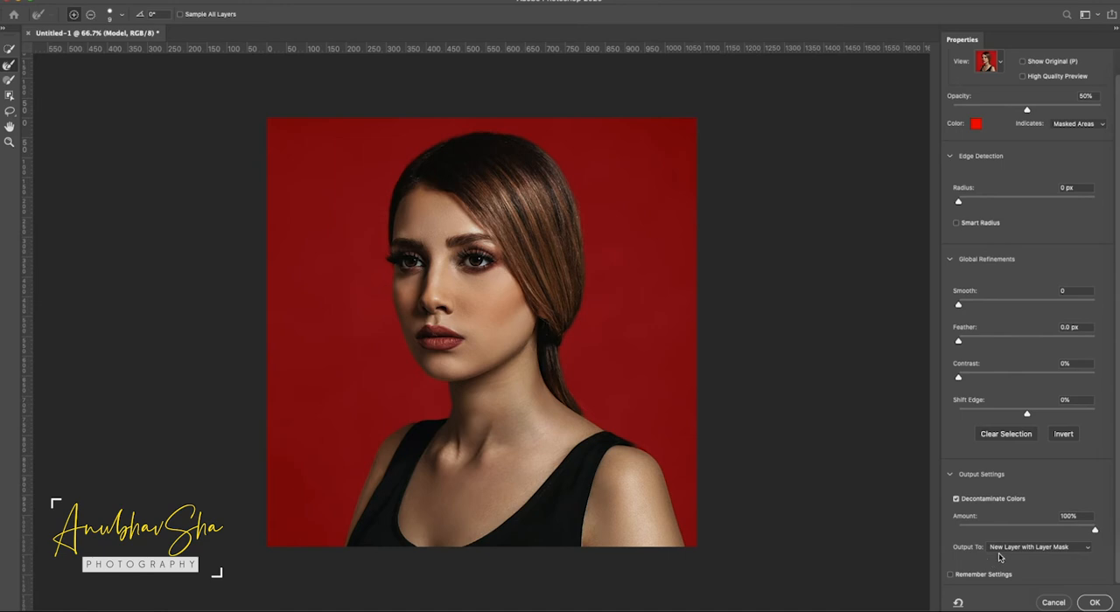
{"action": "left_click", "coordinate": [1095, 603]}
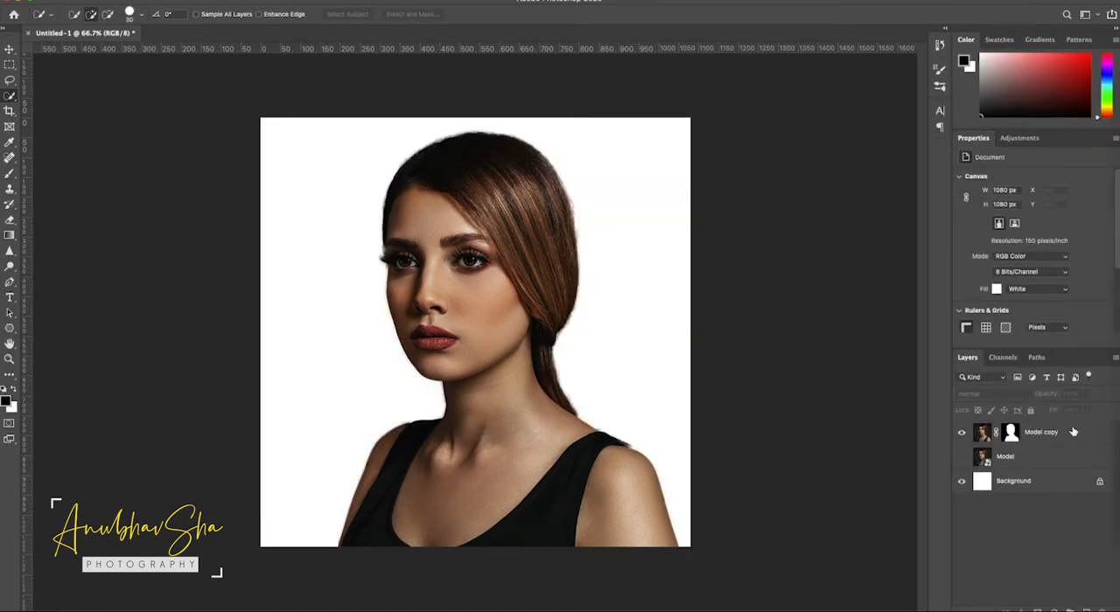
- Duplicate the Model copy layer into a new document named Disp
{"action": "left_click", "coordinate": [1115, 362]}
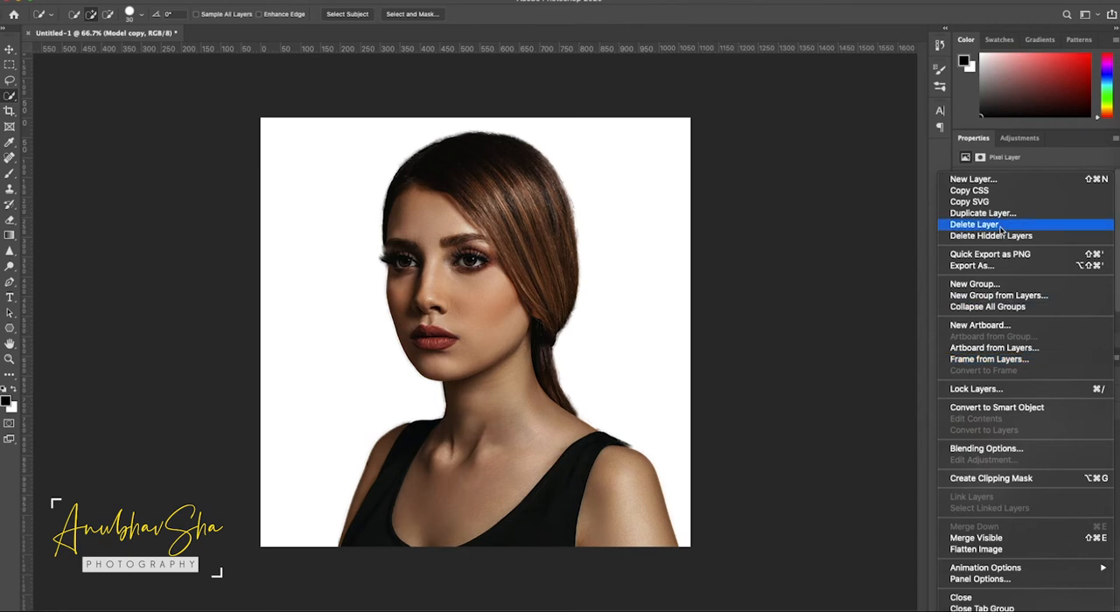
{"action": "left_click", "coordinate": [981, 214]}
{"action": "left_click", "coordinate": [501, 308]}
{"action": "left_click", "coordinate": [500, 318]}
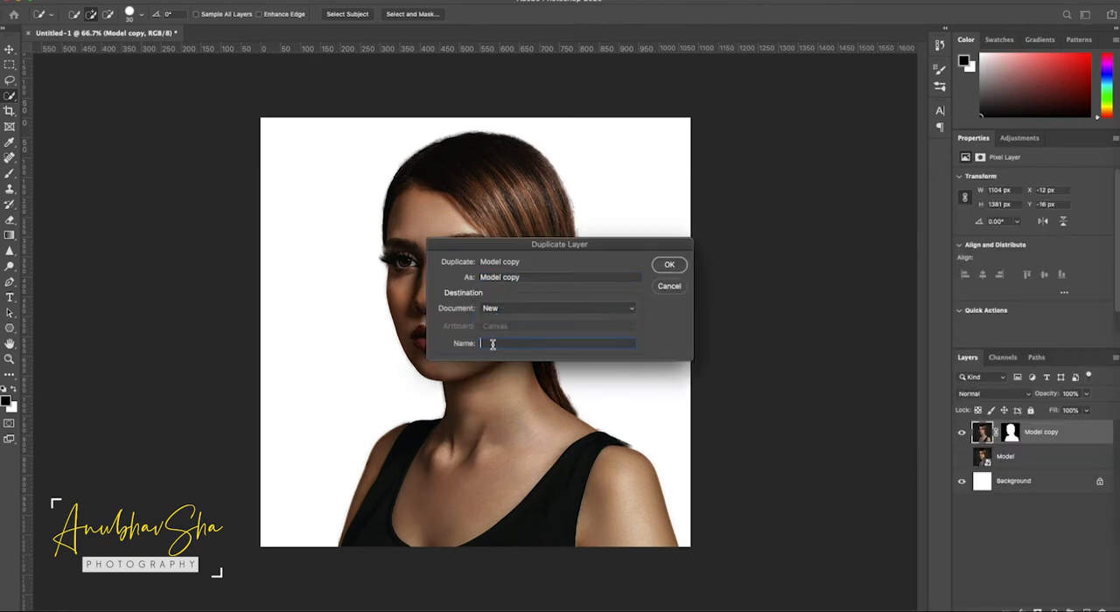
{"action": "type", "text": "Disp"}
{"action": "left_click", "coordinate": [669, 265]}
- Add a new layer beneath Model copy in the Disp document and fill it with white
{"action": "left_click", "coordinate": [1086, 610]}
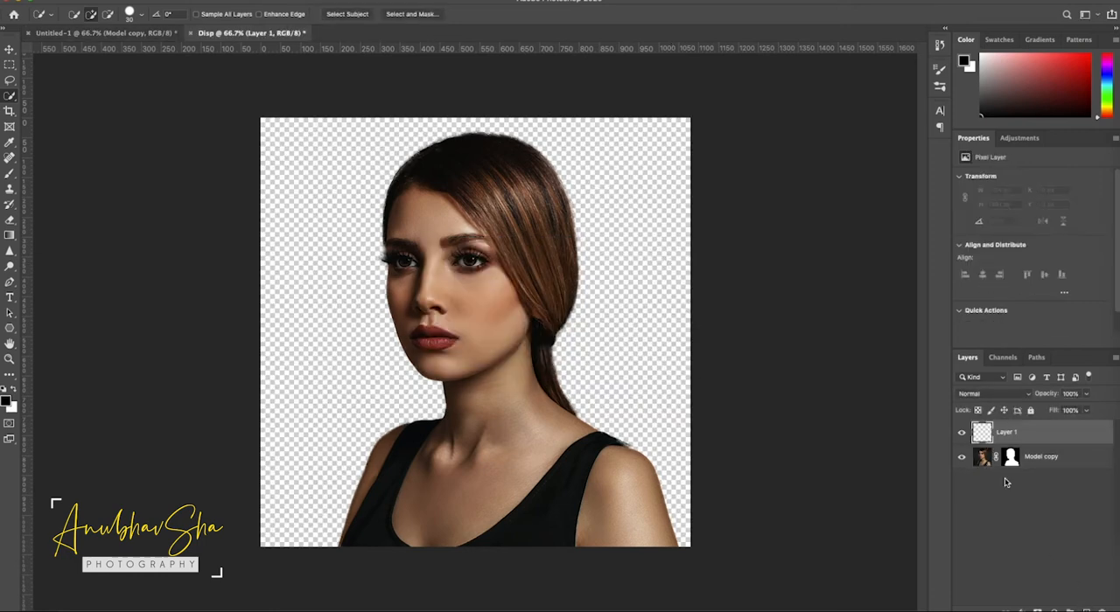
{"action": "left_click_drag", "start_coordinate": [980, 432], "coordinate": [980, 486]}
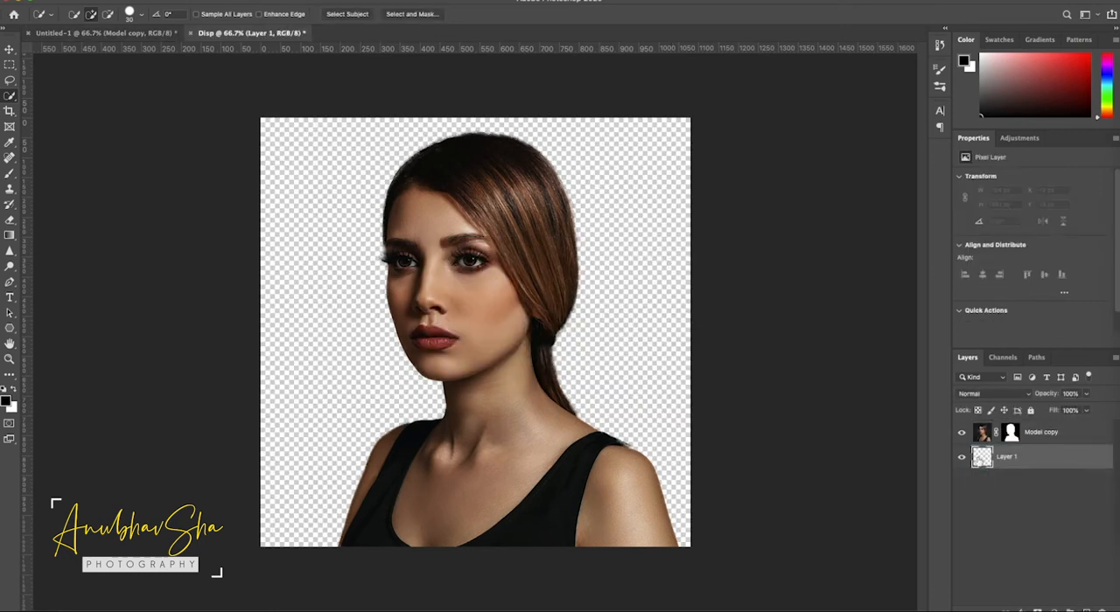
{"action": "key", "text": "super+BackSpace"}
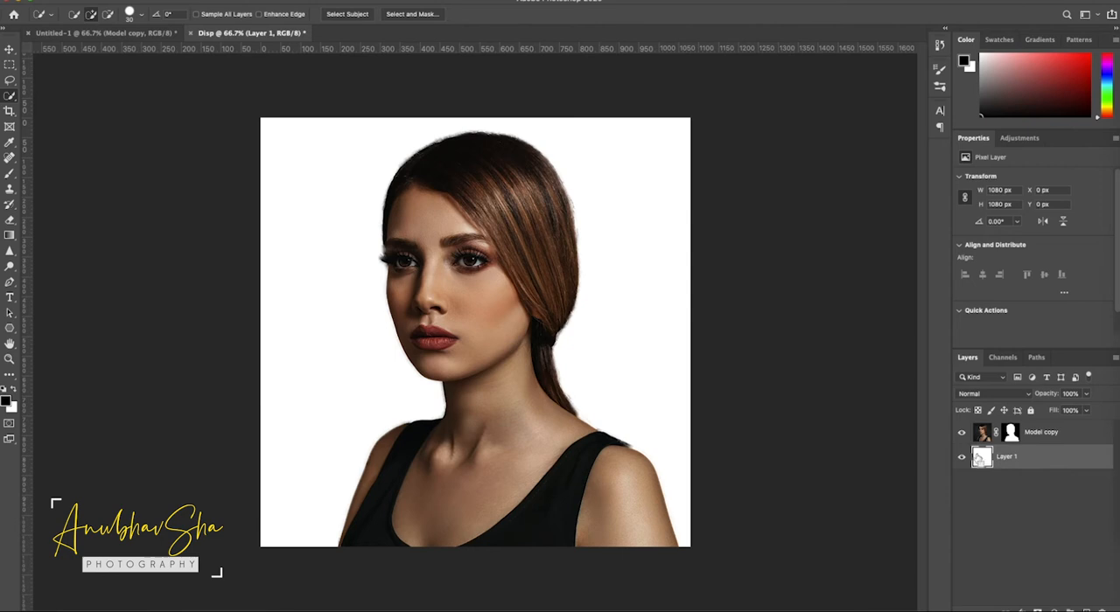
- Convert Model copy and the white layer together into one smart object
{"action": "left_click", "coordinate": [1074, 438], "text": "shift"}
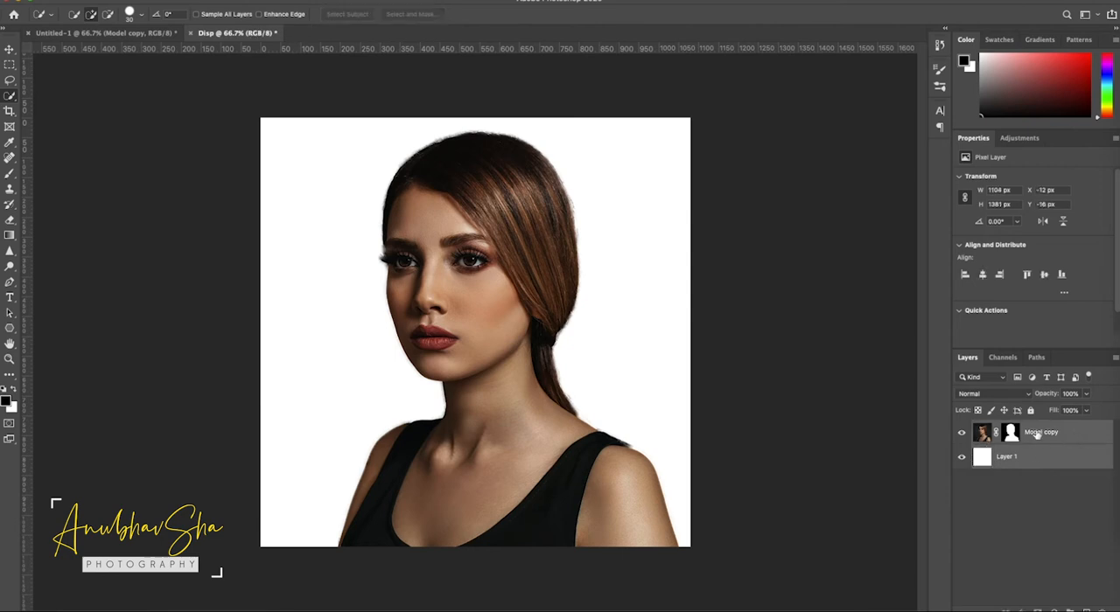
{"action": "right_click", "coordinate": [1021, 458]}
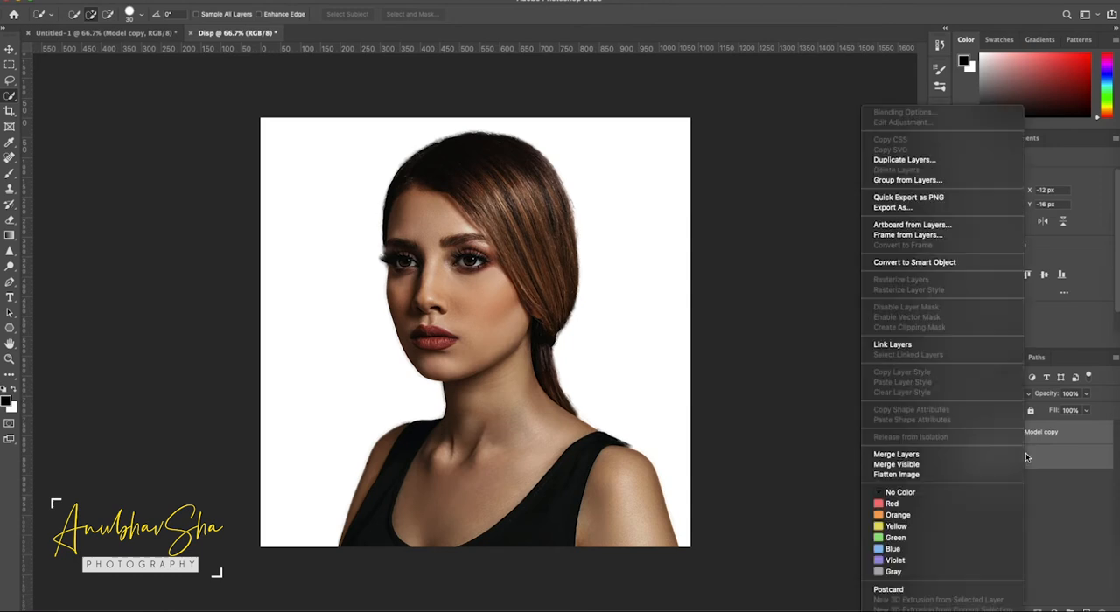
{"action": "left_click", "coordinate": [915, 263]}
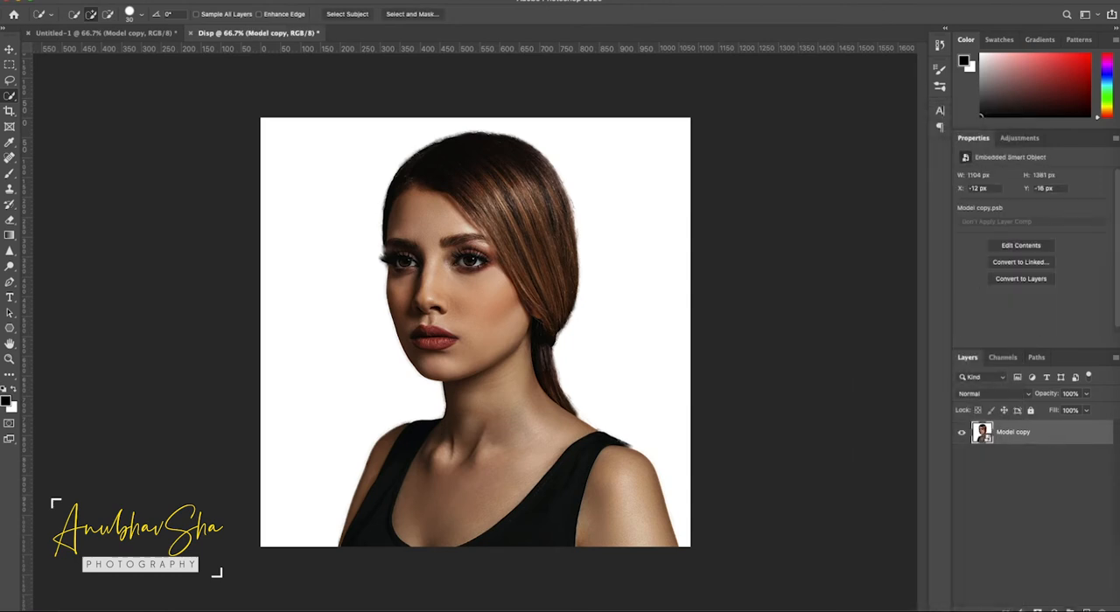
- Add a Black & White adjustment layer and a Levels adjustment layer, moving the Levels white input point slightly inward to brighten the highlights
{"action": "left_click", "coordinate": [1052, 609]}
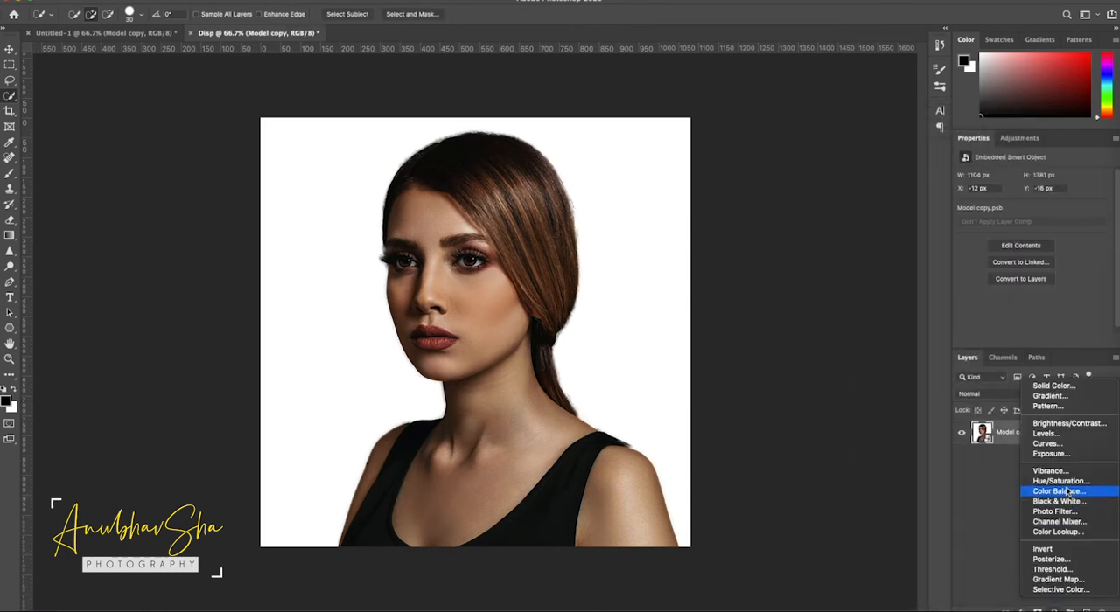
{"action": "left_click", "coordinate": [1062, 502]}
{"action": "left_click", "coordinate": [1053, 610]}
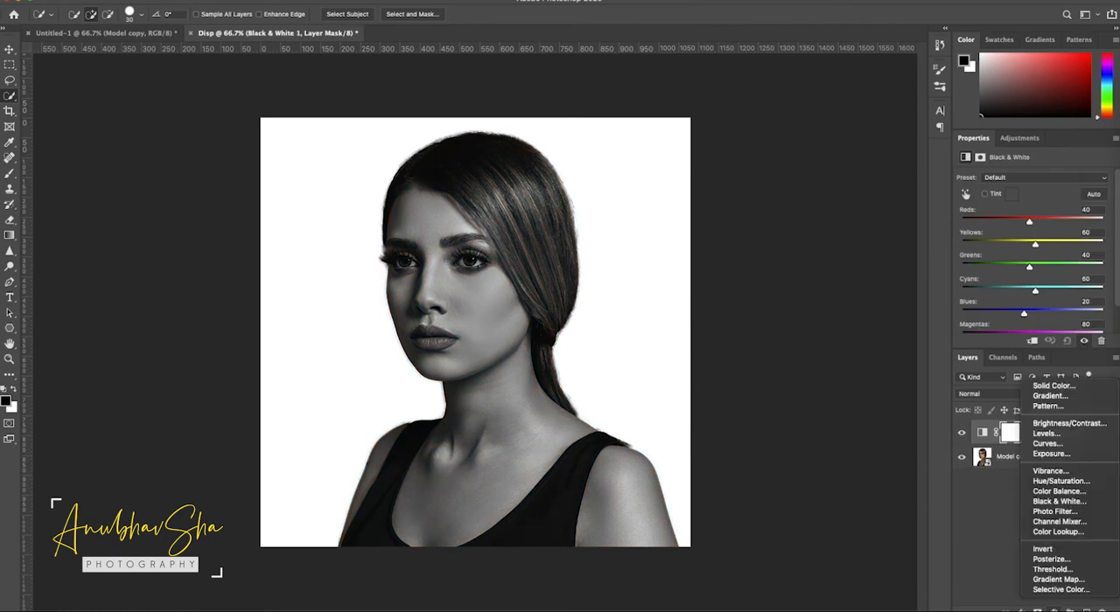
{"action": "left_click", "coordinate": [1039, 434]}
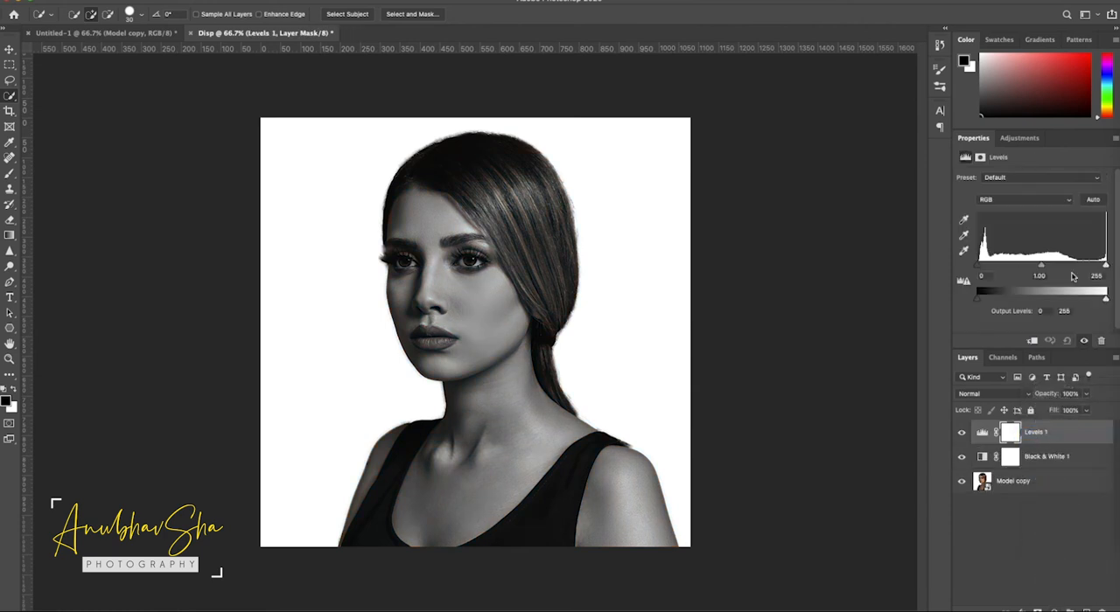
{"action": "left_click_drag", "start_coordinate": [1105, 264], "coordinate": [1091, 265]}
{"action": "left_click", "coordinate": [1029, 523]}
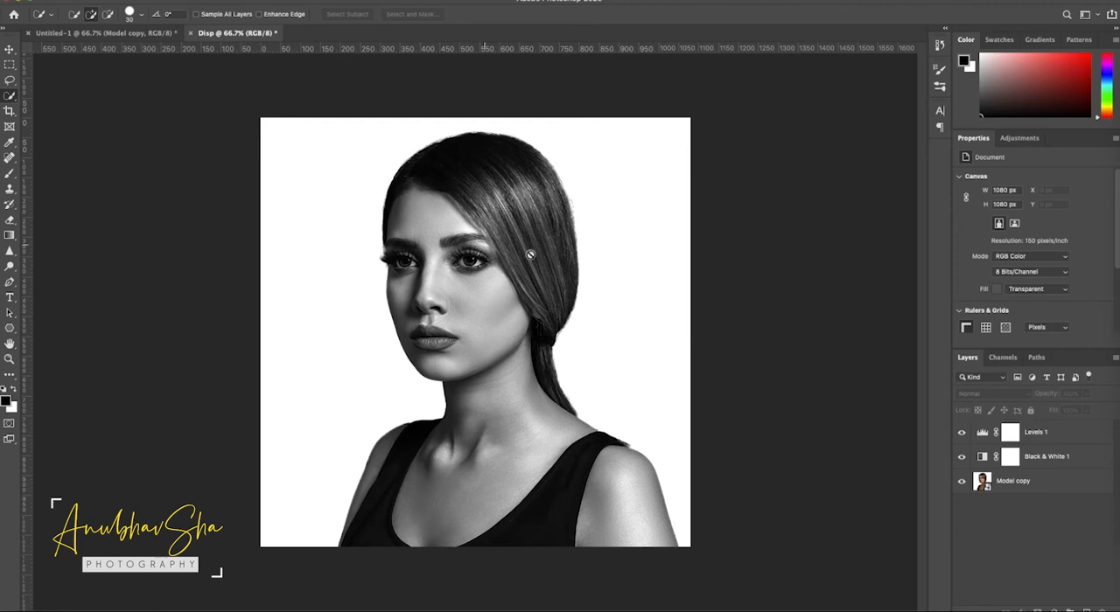
- Apply a Gaussian Blur with a 2-pixel radius to the Model copy smart object
{"action": "left_click", "coordinate": [1041, 484]}
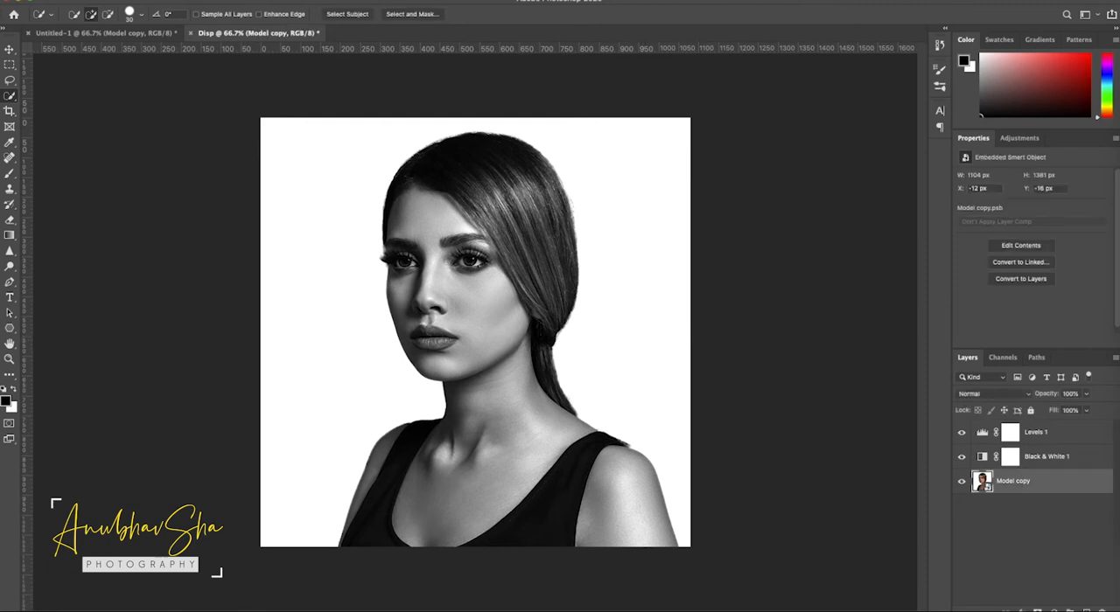
{"action": "left_click", "coordinate": [275, 0]}
{"action": "mouse_move", "coordinate": [308, 127]}
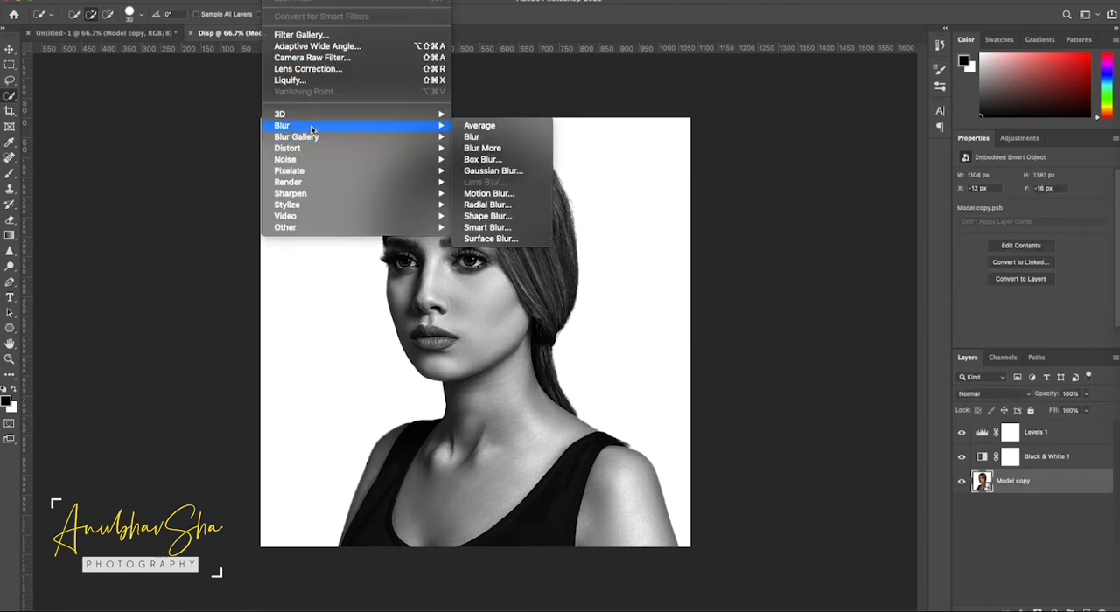
{"action": "left_click", "coordinate": [492, 171]}
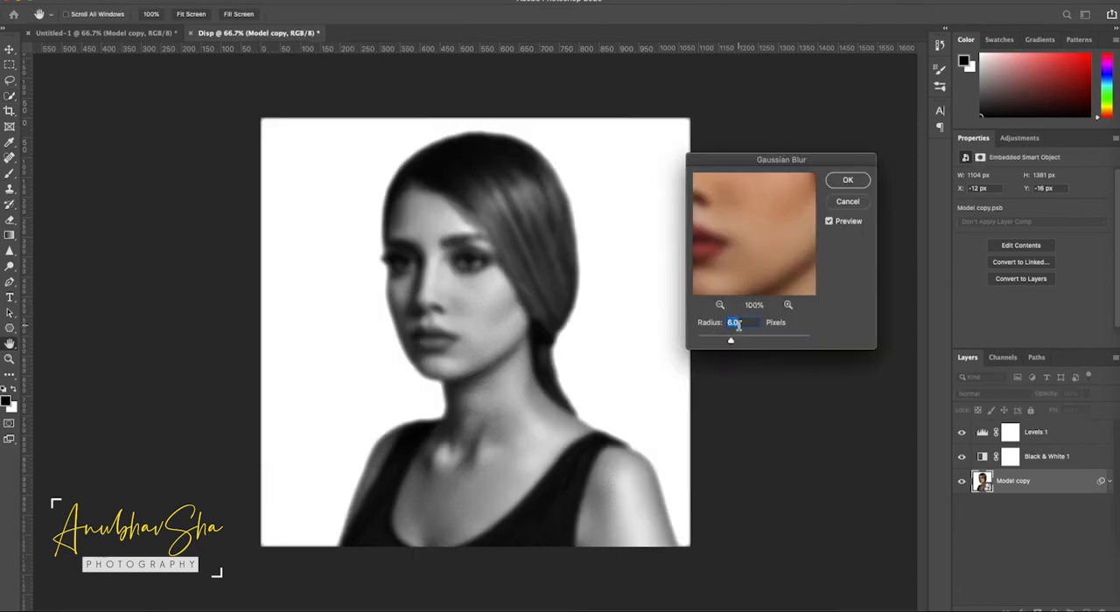
{"action": "type", "text": "2"}
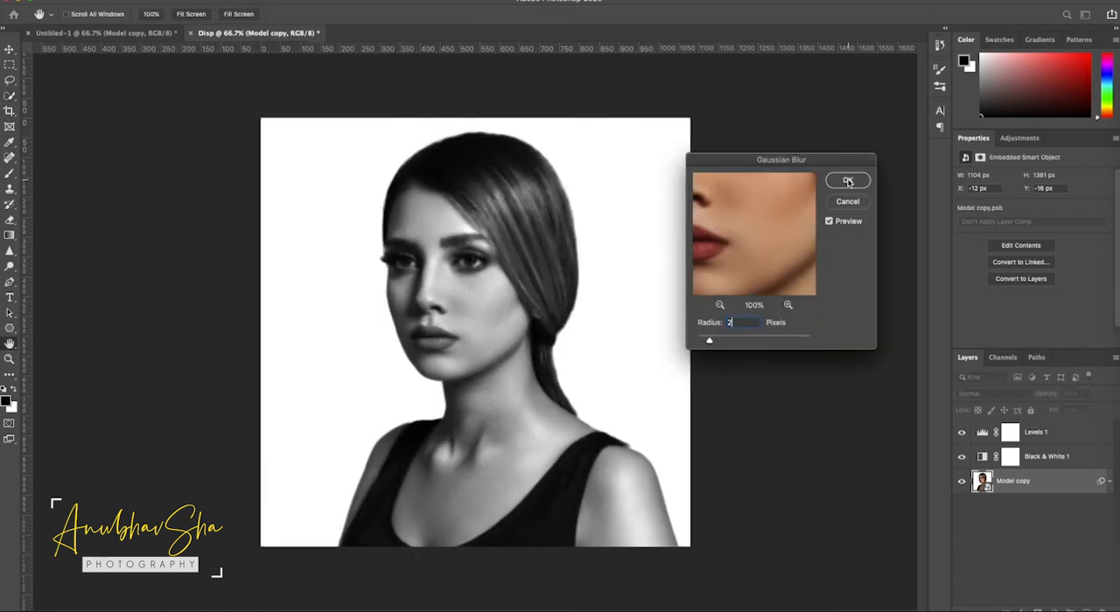
{"action": "left_click", "coordinate": [846, 180]}
- Save the document to the Desktop as Disp.psd in Photoshop format and close it
{"action": "left_click", "coordinate": [98, 0]}
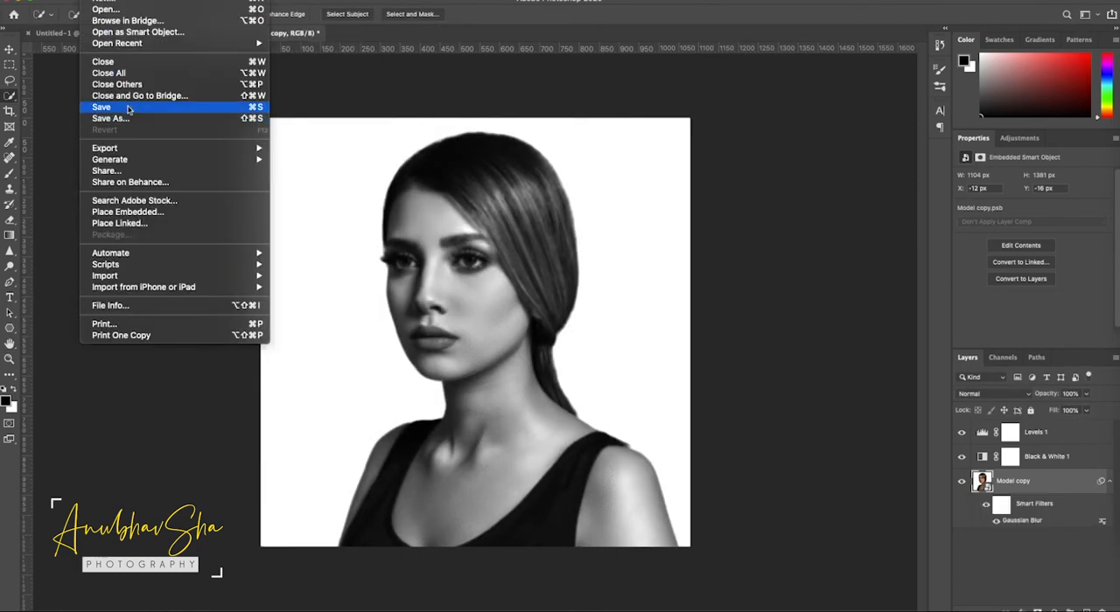
{"action": "left_click", "coordinate": [122, 118]}
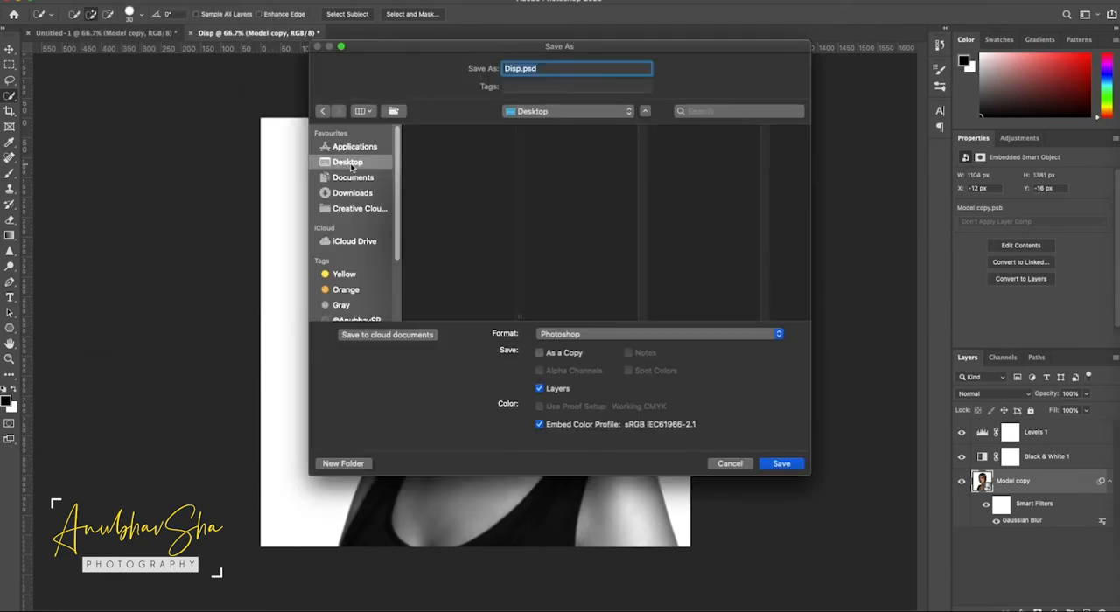
{"action": "left_click", "coordinate": [784, 464]}
{"action": "left_click", "coordinate": [705, 266]}
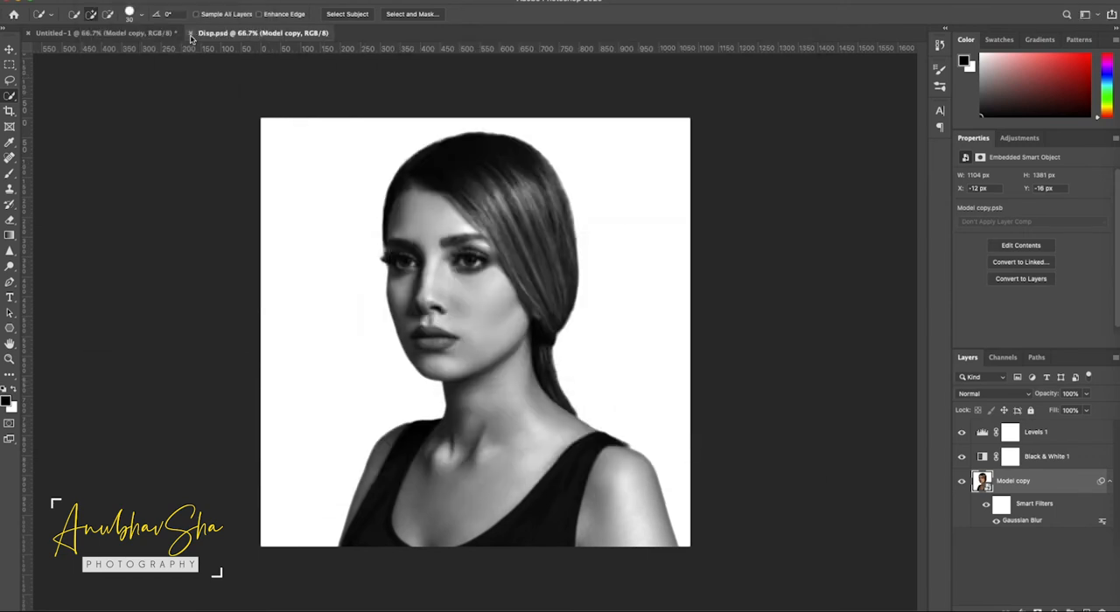
{"action": "left_click", "coordinate": [191, 35]}
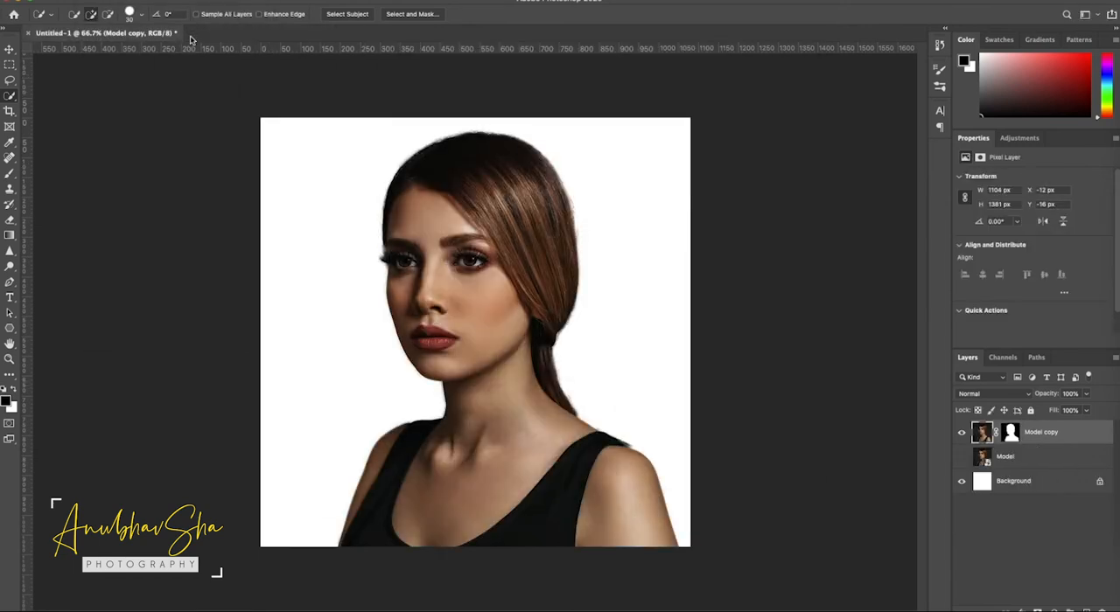
- Hide and delete the white Background layer in the original document
{"action": "left_click", "coordinate": [961, 484]}
{"action": "left_click", "coordinate": [1044, 486]}
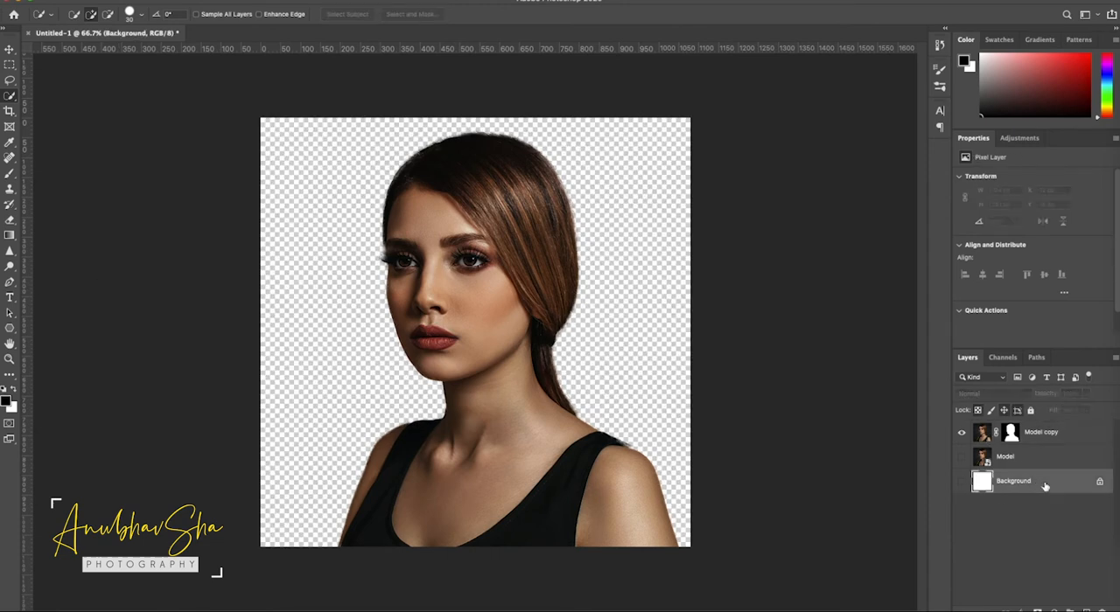
{"action": "key", "text": "Delete"}
- Create a new empty layer and place it between the Model copy and Model layers
{"action": "left_click", "coordinate": [1068, 436]}
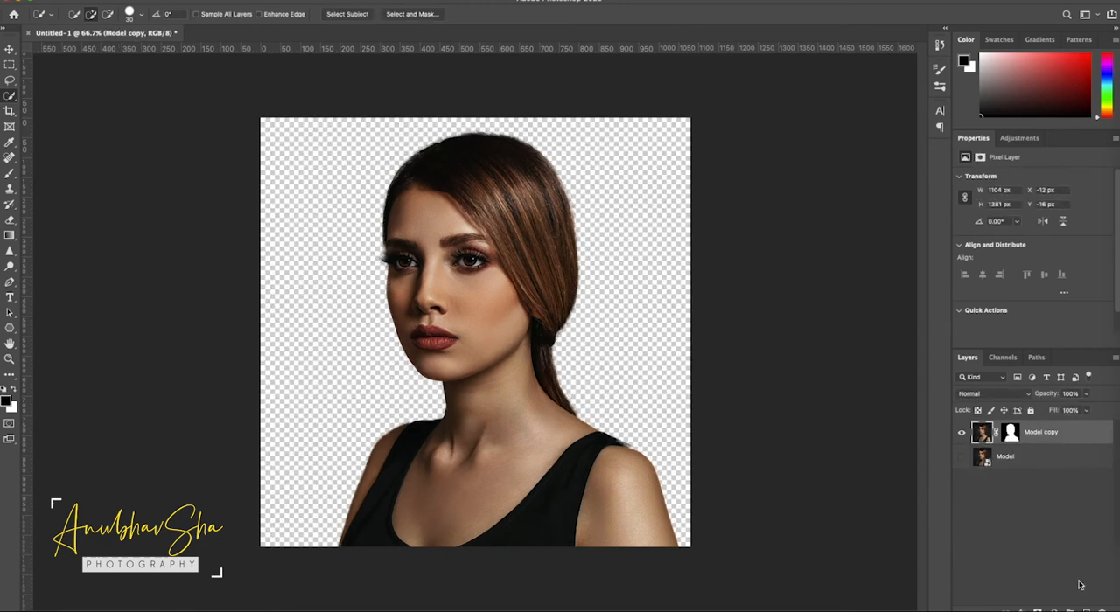
{"action": "key", "text": "ctrl+shift+alt+n"}
{"action": "left_click_drag", "start_coordinate": [1026, 436], "coordinate": [1022, 467]}
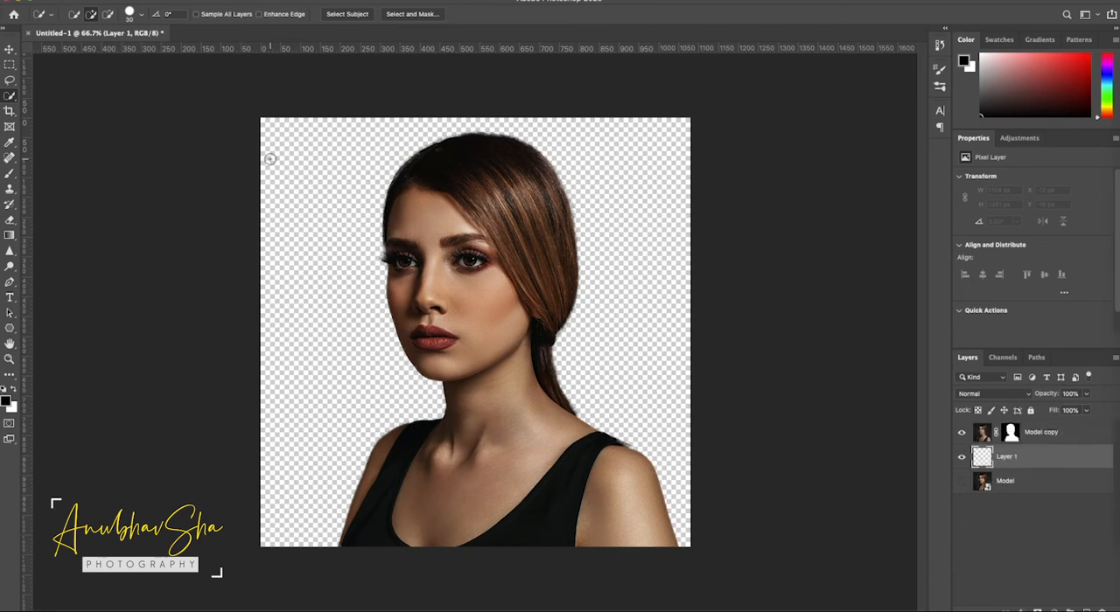
- Load the Black, White preset from the Basics group into the Gradient tool's editor
{"action": "left_click", "coordinate": [9, 234]}
{"action": "left_click", "coordinate": [80, 14]}
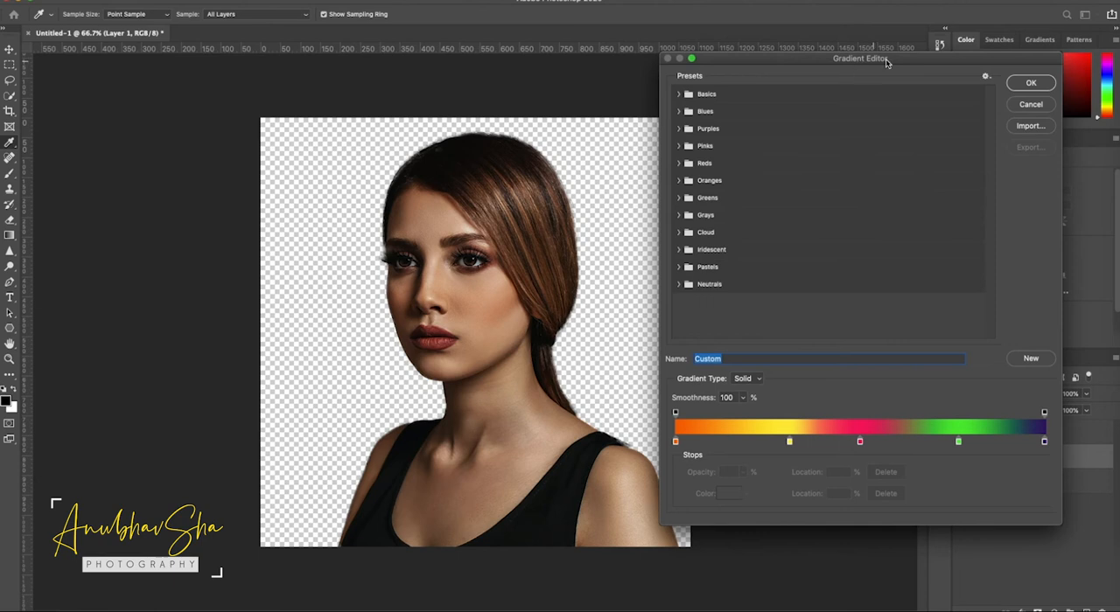
{"action": "left_click", "coordinate": [680, 94]}
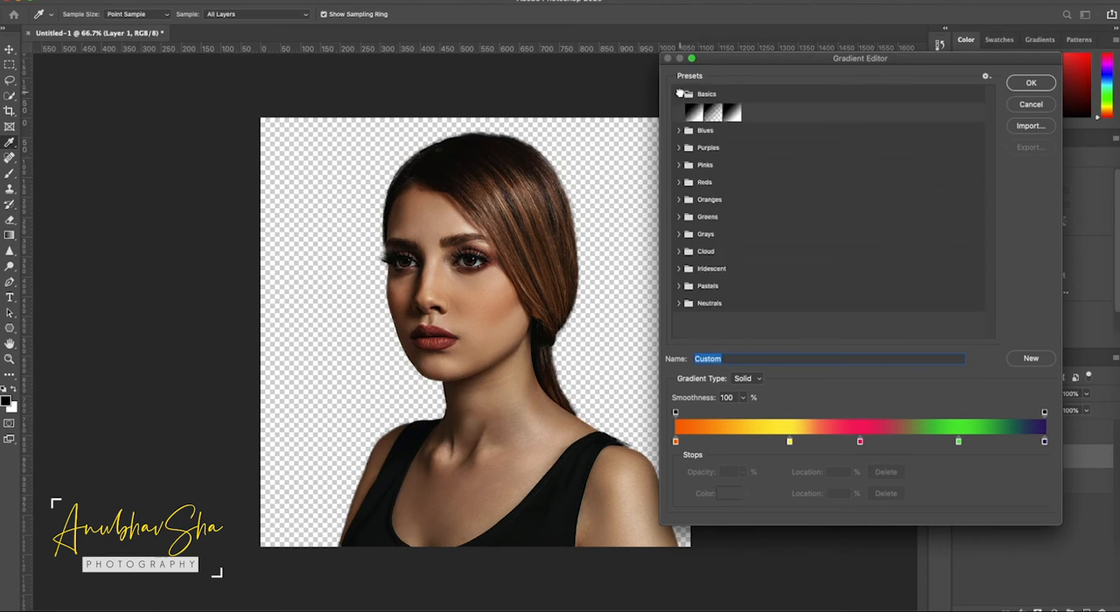
{"action": "left_click", "coordinate": [732, 112]}
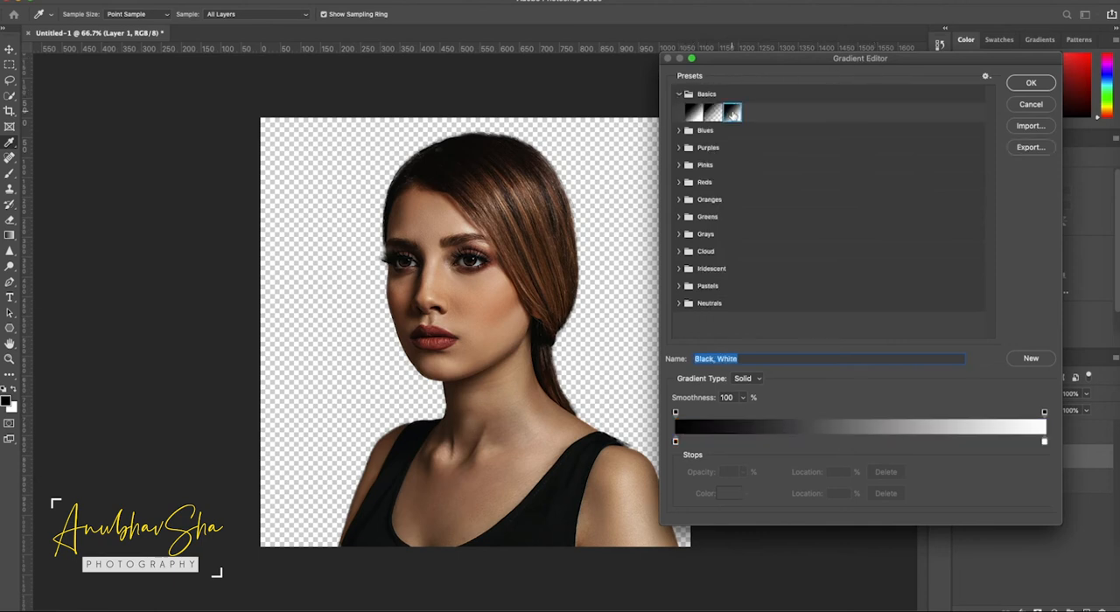
- Set the gradient's black starting stop to a dark gray with 20% brightness
{"action": "left_click", "coordinate": [675, 442]}
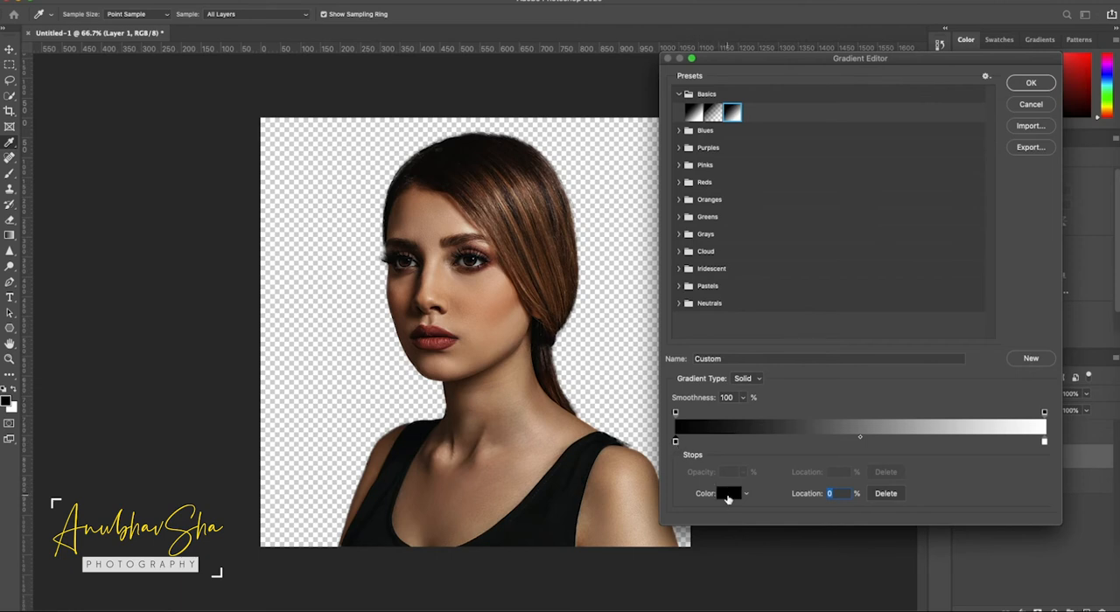
{"action": "left_click", "coordinate": [728, 494]}
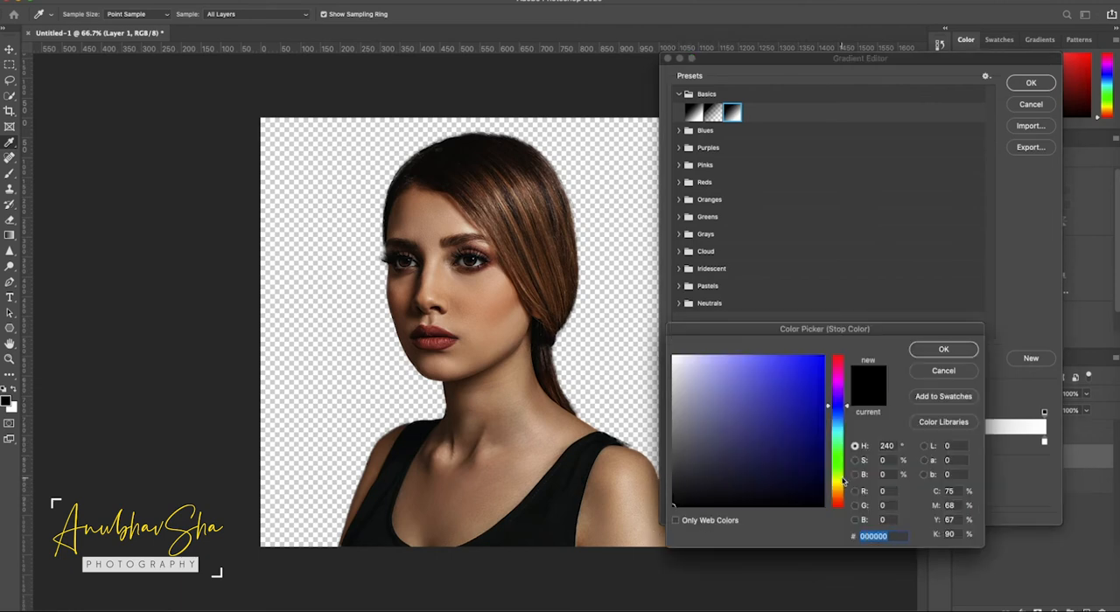
{"action": "left_click_drag", "start_coordinate": [888, 475], "coordinate": [832, 482]}
{"action": "type", "text": "20"}
{"action": "left_click", "coordinate": [943, 349]}
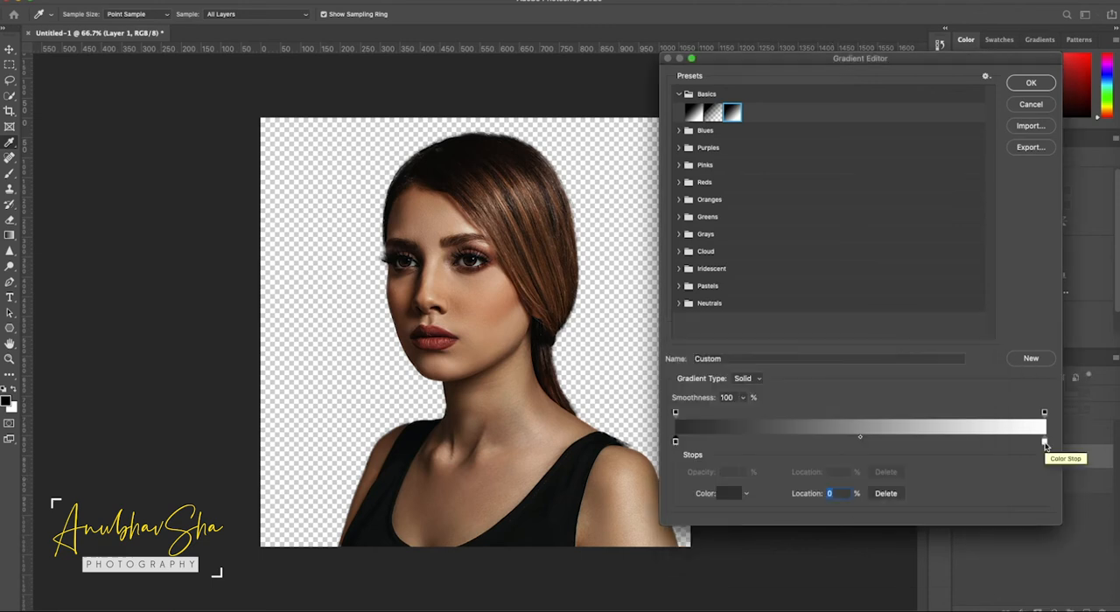
- Set the gradient's white end stop to a gray with 50% brightness and accept the gradient
{"action": "left_click", "coordinate": [1044, 443]}
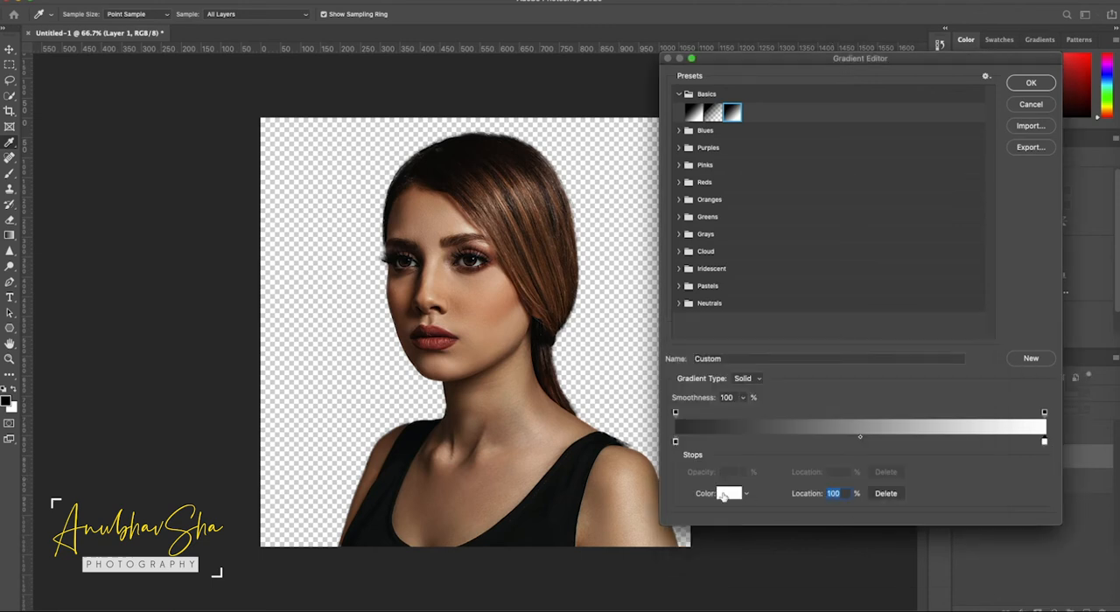
{"action": "left_click", "coordinate": [727, 494]}
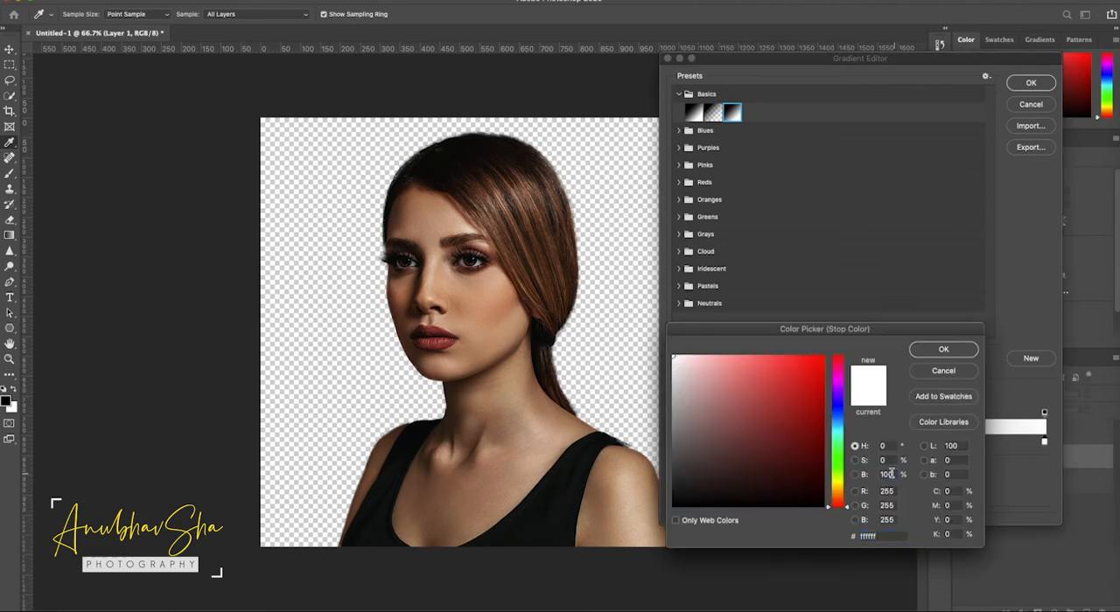
{"action": "type", "text": "50"}
{"action": "left_click", "coordinate": [958, 351]}
{"action": "left_click", "coordinate": [1031, 83]}
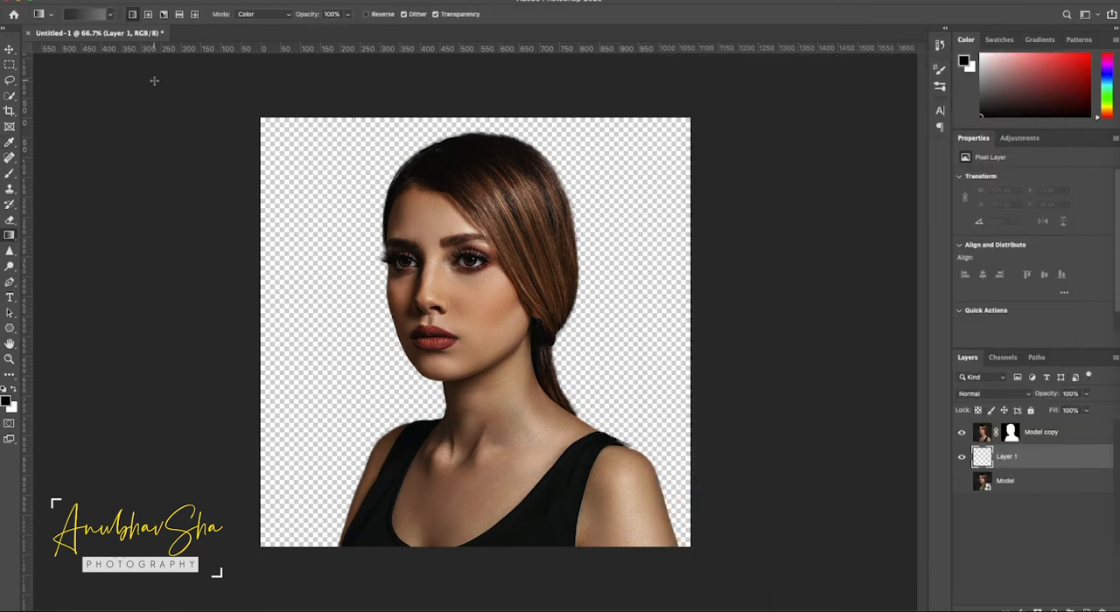
- Fill the empty Layer 1 with a horizontal linear gradient running dark to light from left to right across the canvas
{"action": "left_click", "coordinate": [134, 16]}
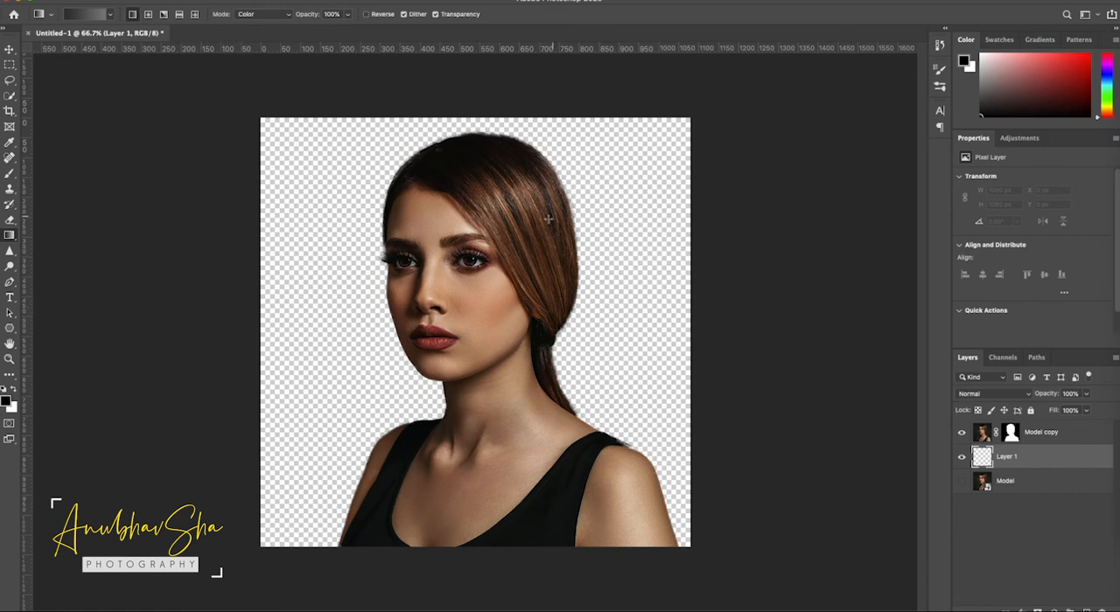
{"action": "left_click_drag", "start_coordinate": [235, 312], "coordinate": [689, 308]}
- Add a Black & White adjustment clipped to the Model copy layer and apply its Red Filter preset
{"action": "left_click", "coordinate": [1069, 439]}
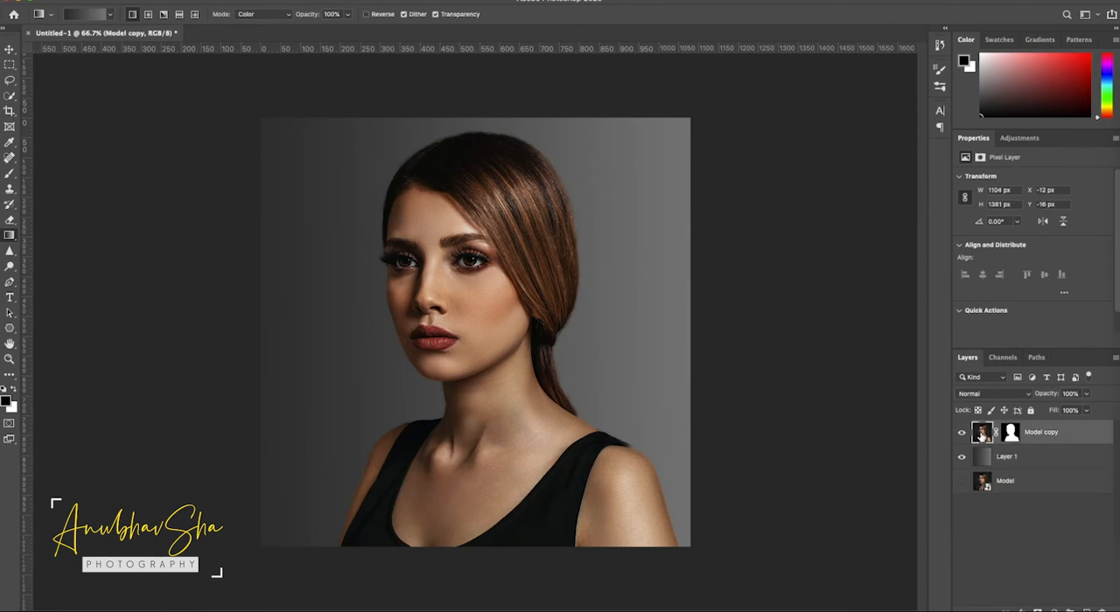
{"action": "left_click", "coordinate": [1053, 609]}
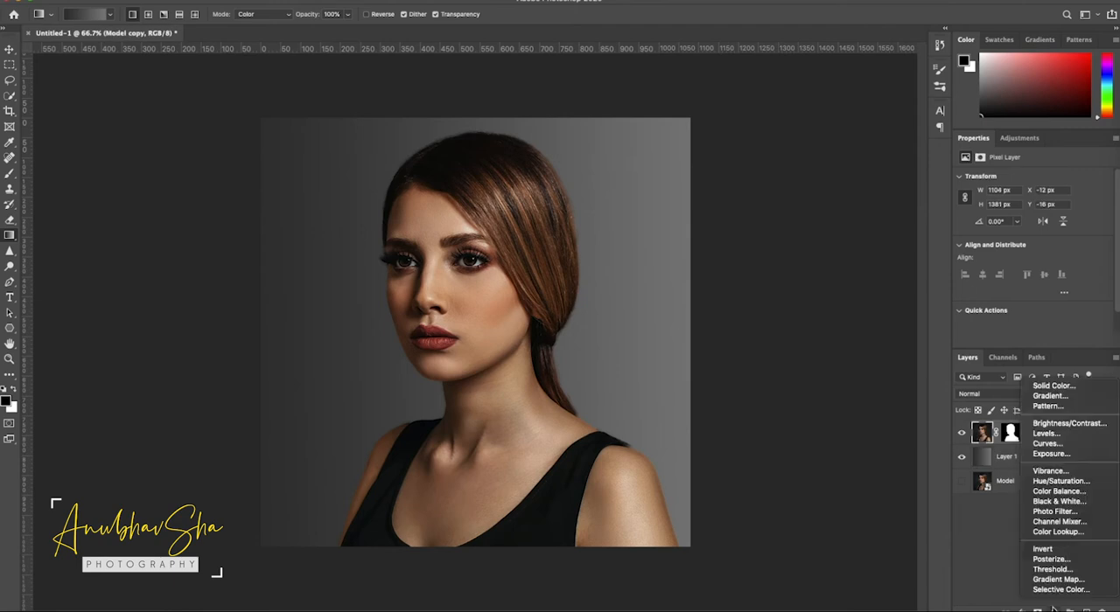
{"action": "left_click", "coordinate": [1051, 503]}
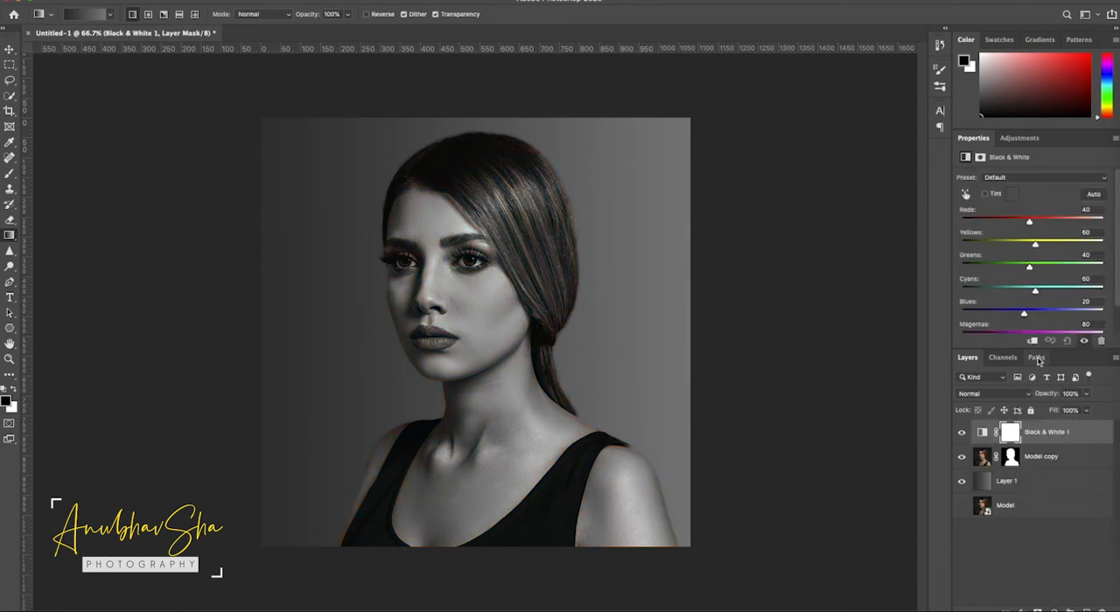
{"action": "left_click", "coordinate": [1030, 178]}
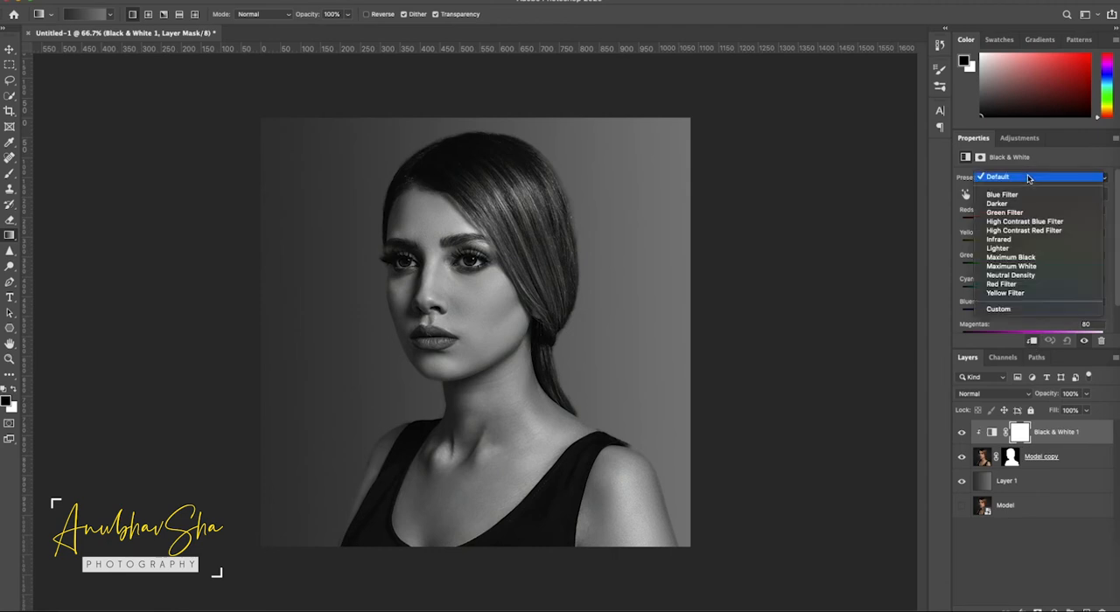
{"action": "left_click", "coordinate": [1006, 285]}
- Make the original Model layer visible and move it to the top of the layer stack
{"action": "left_click", "coordinate": [981, 508]}
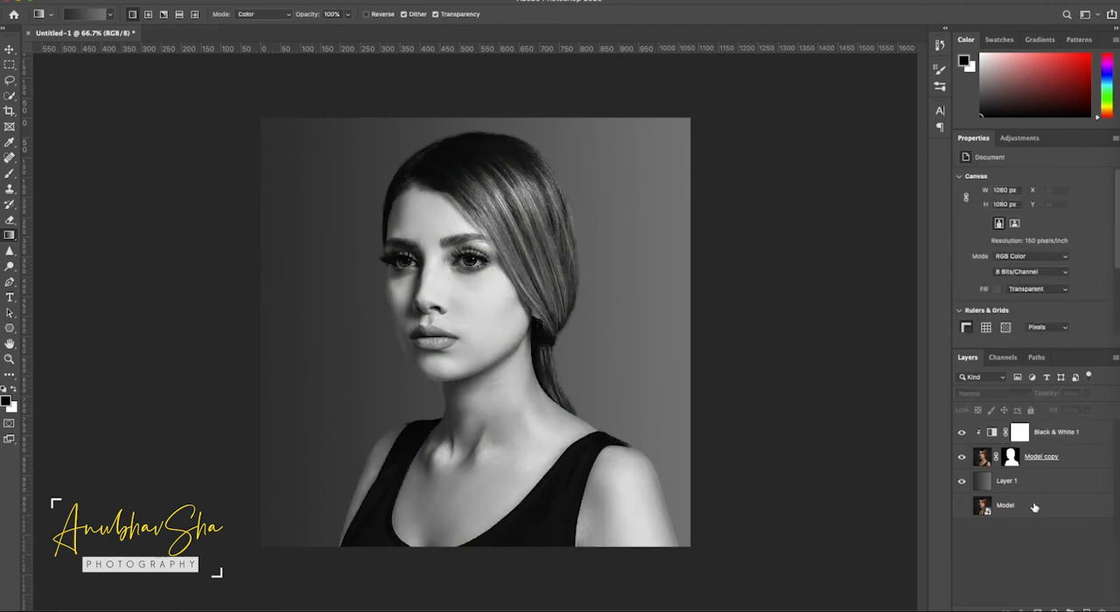
{"action": "left_click", "coordinate": [961, 508]}
{"action": "left_click_drag", "start_coordinate": [1031, 513], "coordinate": [1029, 419]}
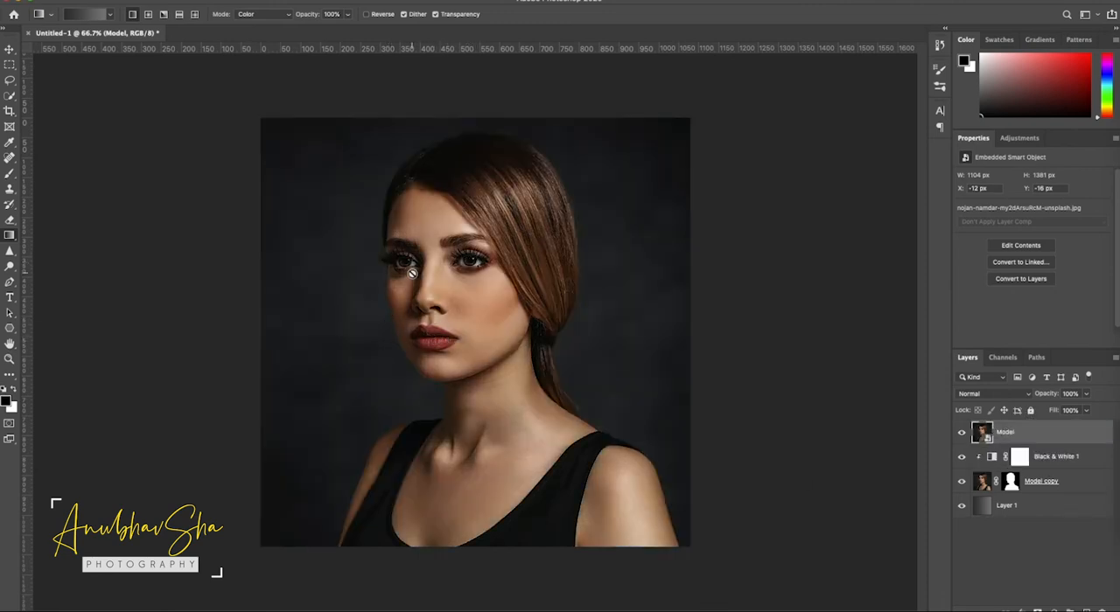
{"action": "left_click", "coordinate": [962, 432]}
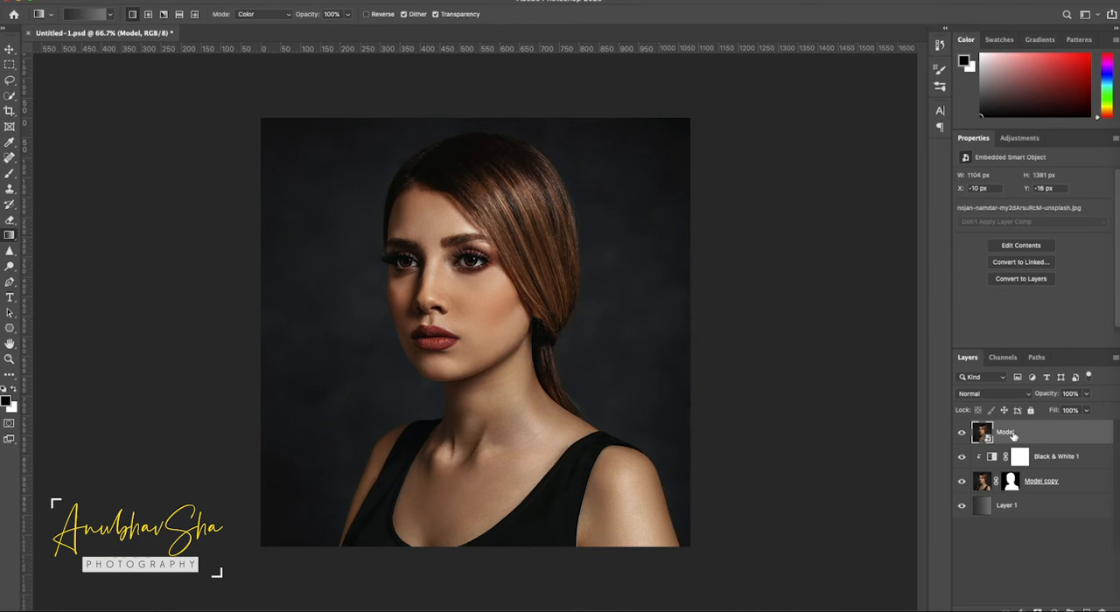
- Select the model's lips with Color Range, using Sampled Colors at a fuzziness of 41 and sampling the lip red
{"action": "left_click", "coordinate": [240, 1]}
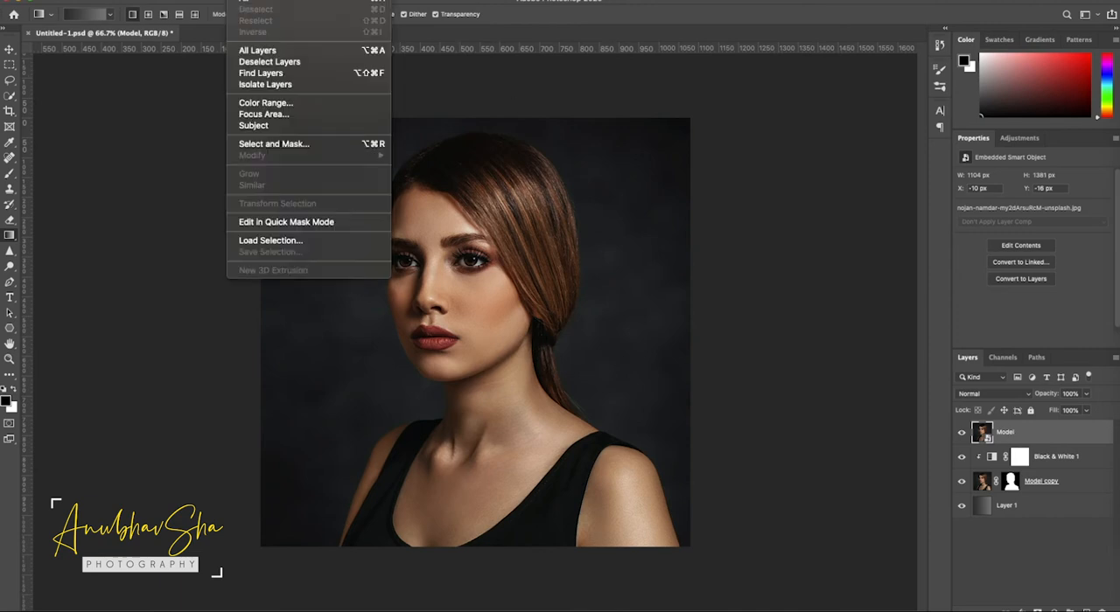
{"action": "left_click", "coordinate": [289, 102]}
{"action": "left_click", "coordinate": [700, 166]}
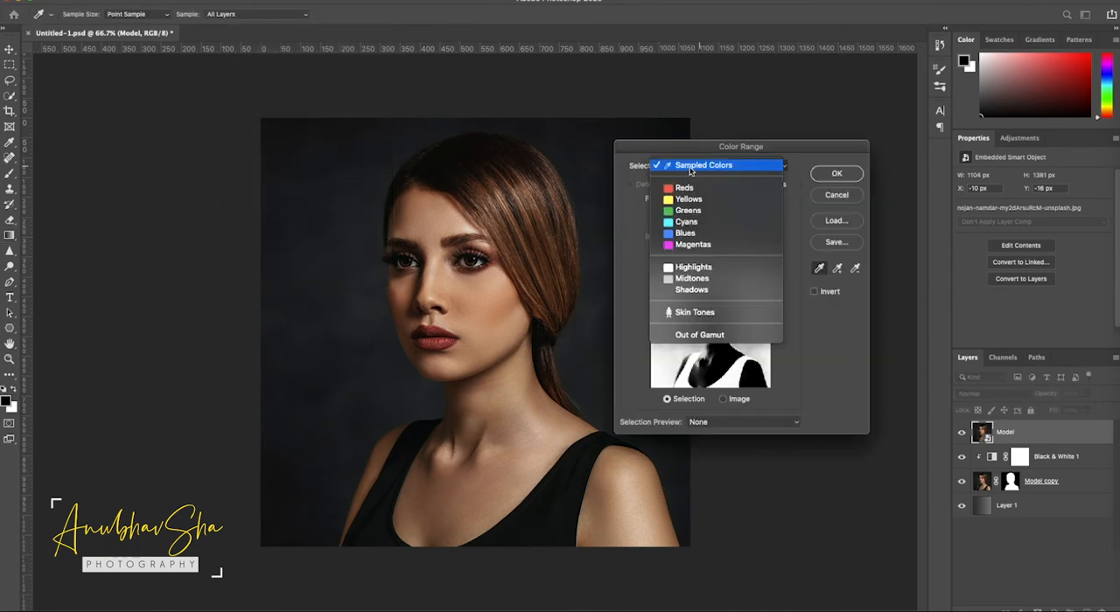
{"action": "left_click", "coordinate": [700, 166]}
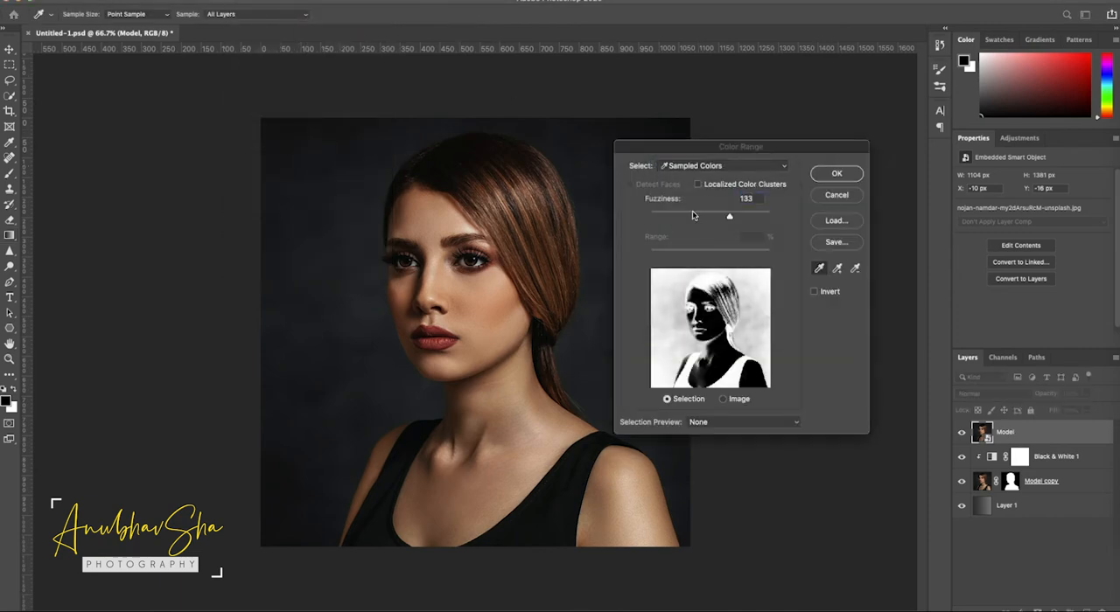
{"action": "left_click_drag", "start_coordinate": [691, 215], "coordinate": [674, 215]}
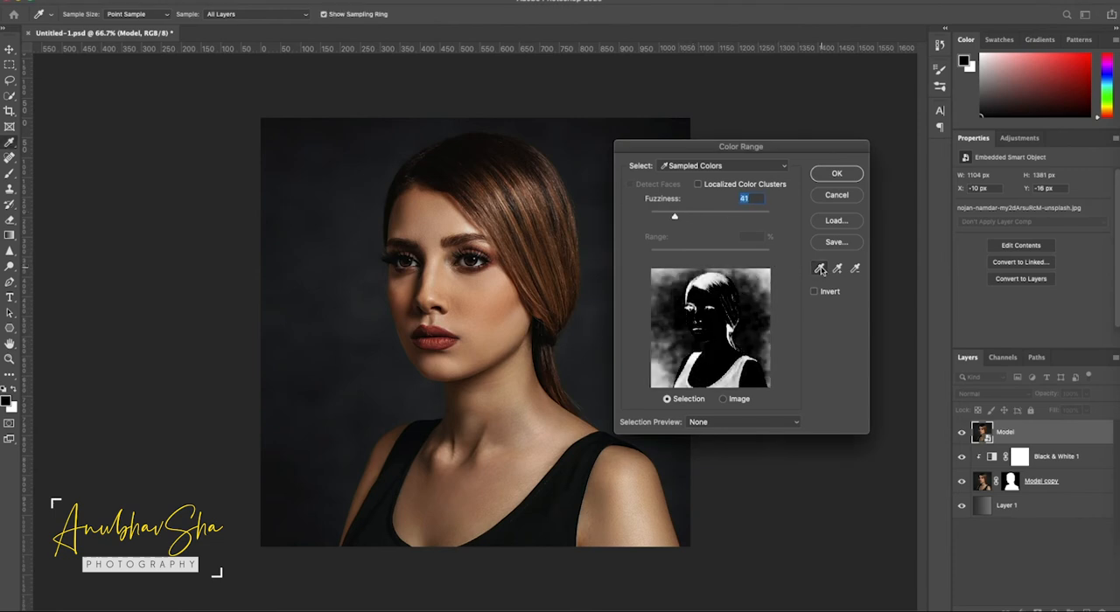
{"action": "left_click", "coordinate": [437, 334]}
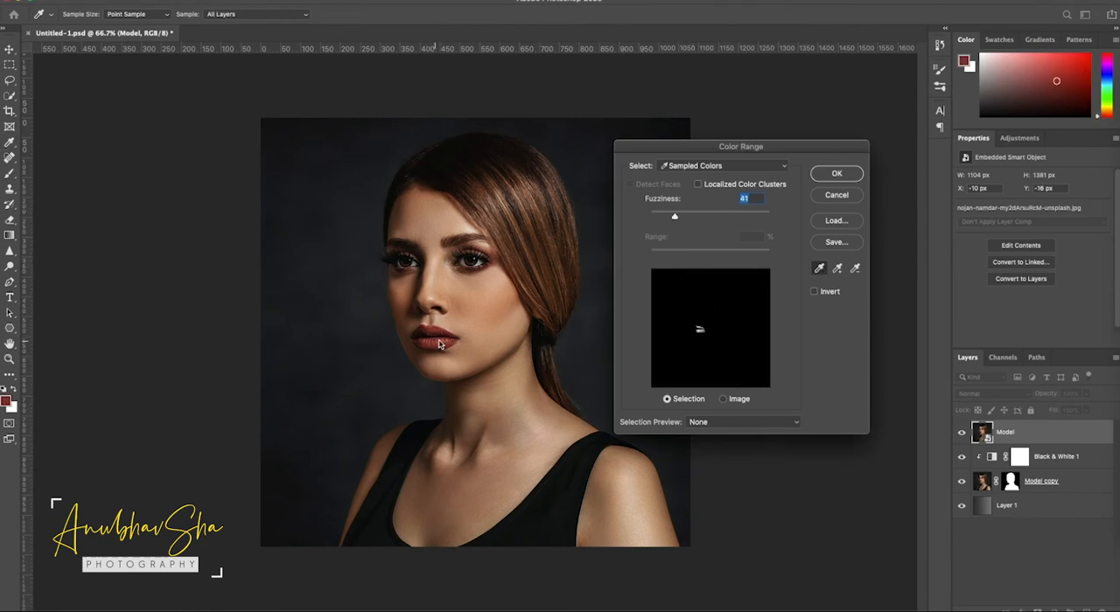
{"action": "left_click", "coordinate": [838, 175]}
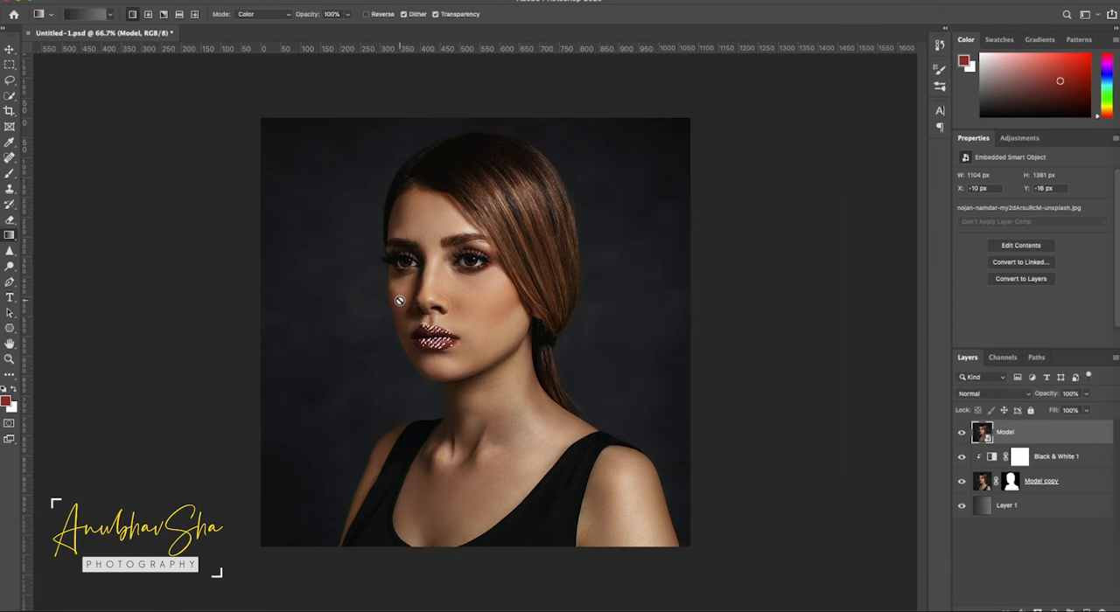
- Rasterize the Model layer and set up a 10 px Brush with white as the foreground color for refining the lip selection
{"action": "key", "text": "z"}
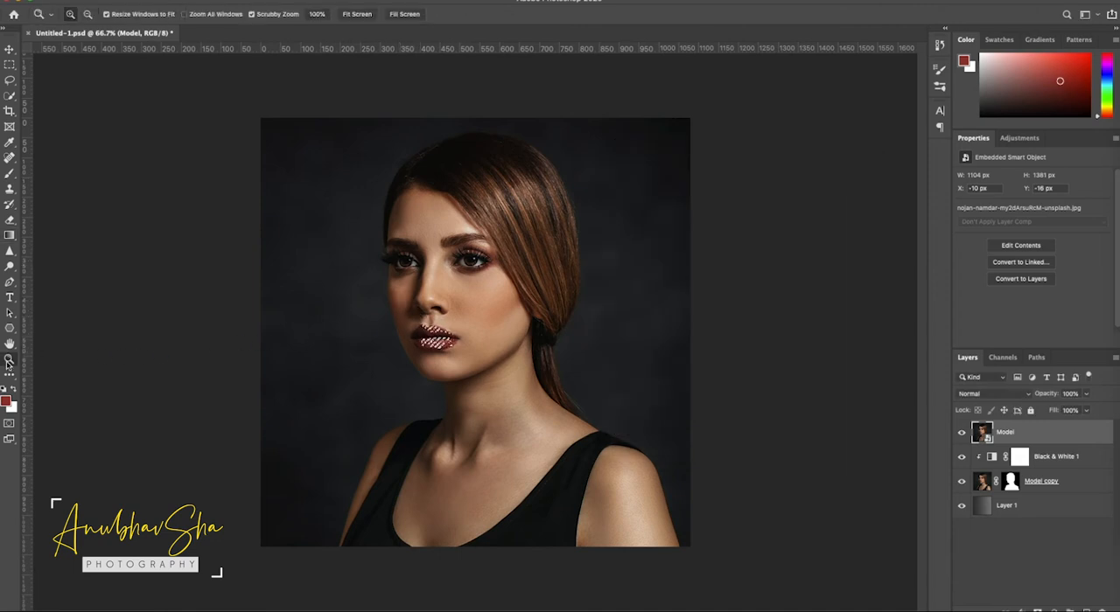
{"action": "left_click_drag", "start_coordinate": [383, 310], "coordinate": [840, 415]}
{"action": "left_click_drag", "start_coordinate": [845, 418], "coordinate": [612, 262]}
{"action": "left_click", "coordinate": [419, 295]}
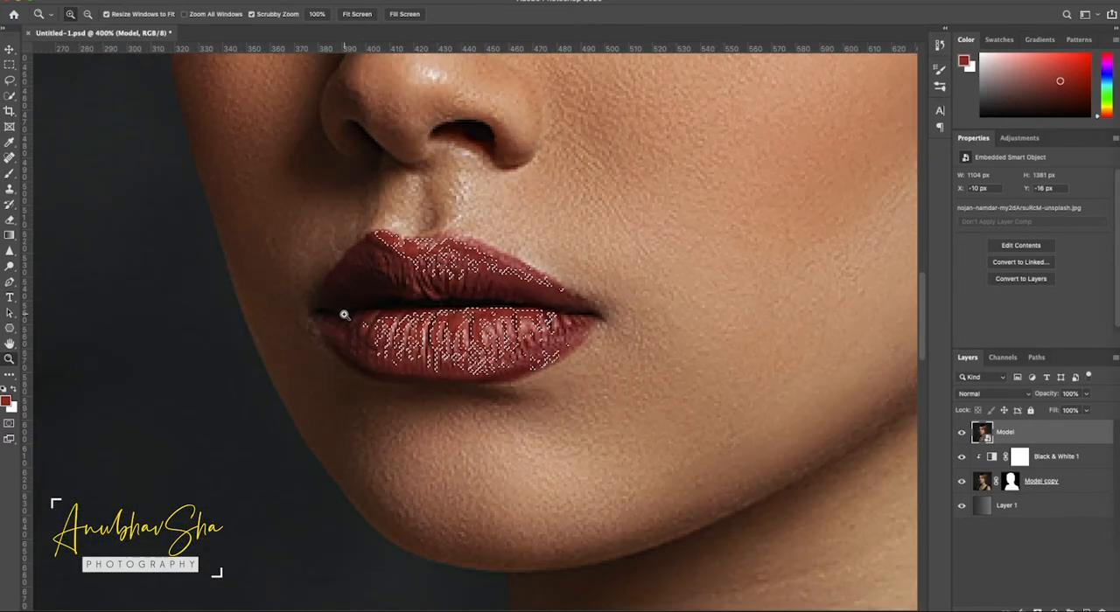
{"action": "left_click", "coordinate": [9, 174]}
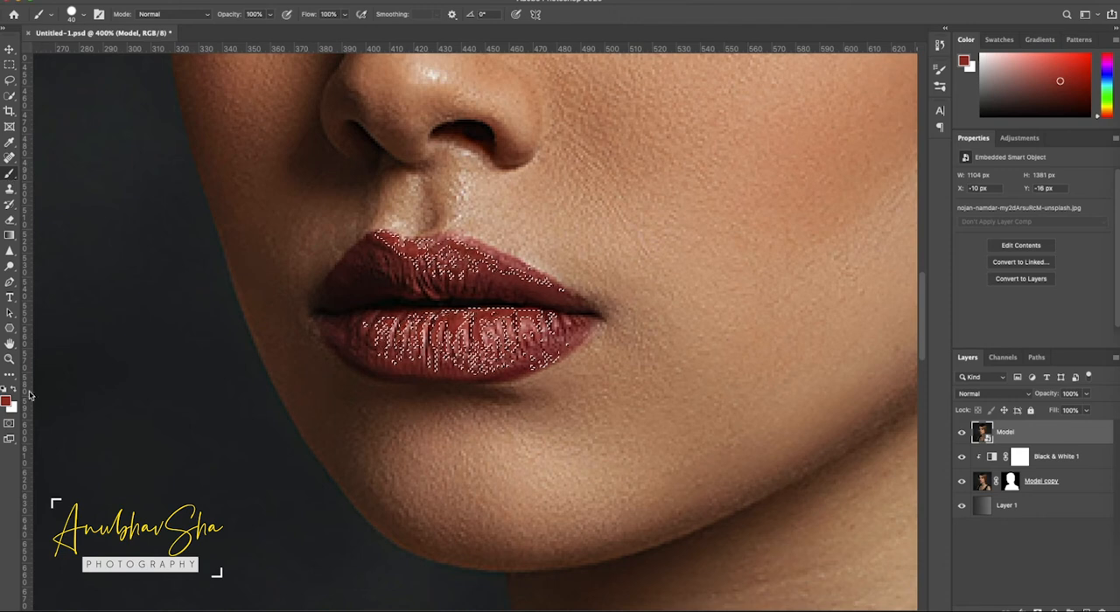
{"action": "key", "text": "d"}
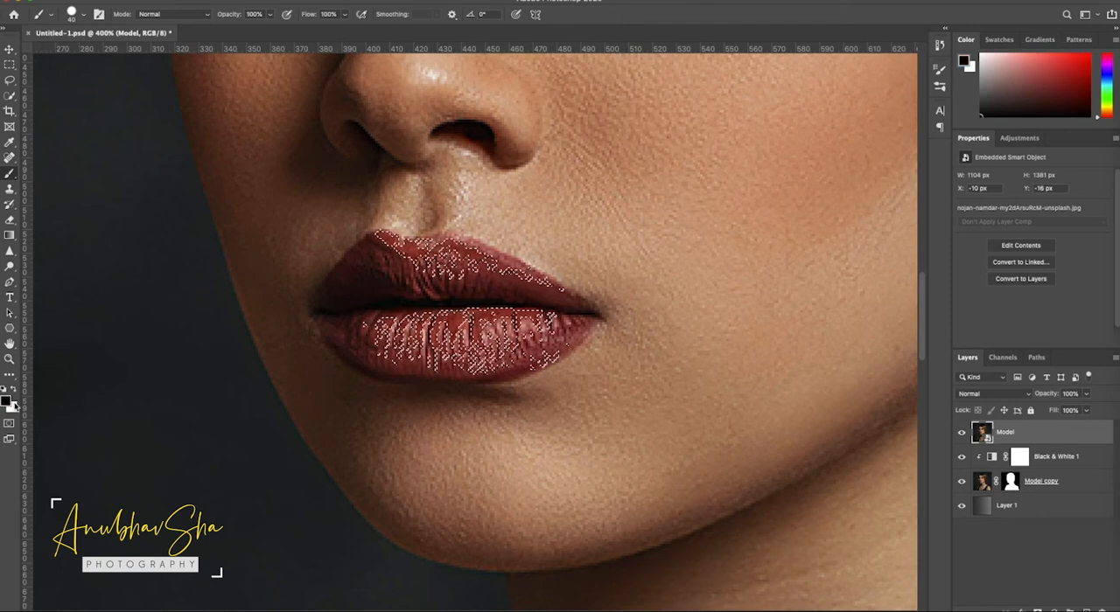
{"action": "key", "text": "x"}
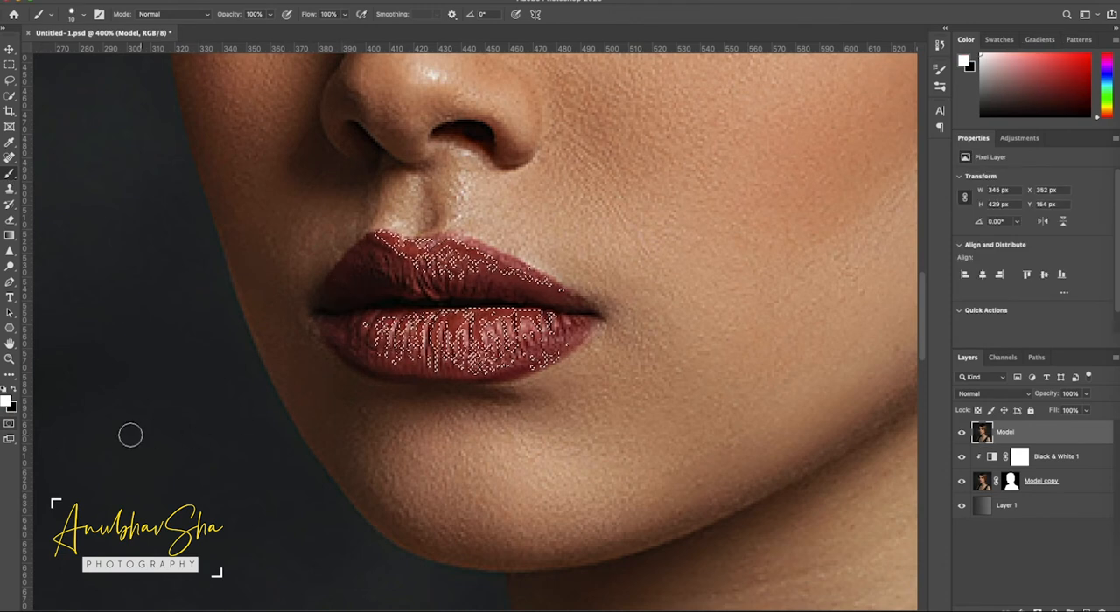
- Change the Quick Mask overlay color from red to yellow at 50% opacity and enter Quick Mask mode
{"action": "left_click", "coordinate": [8, 427]}
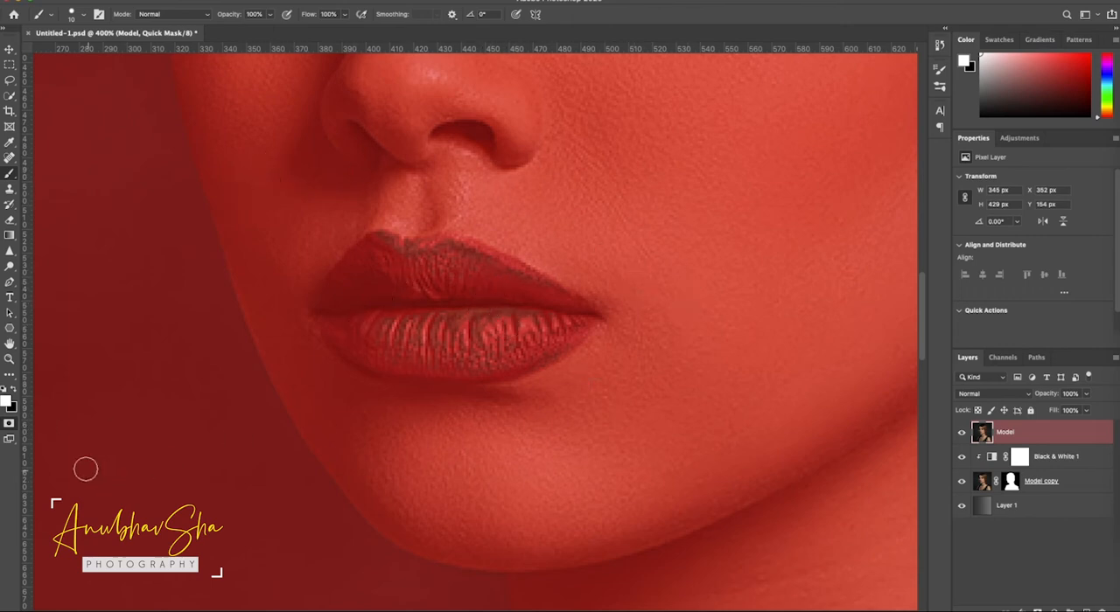
{"action": "double_click", "coordinate": [9, 423]}
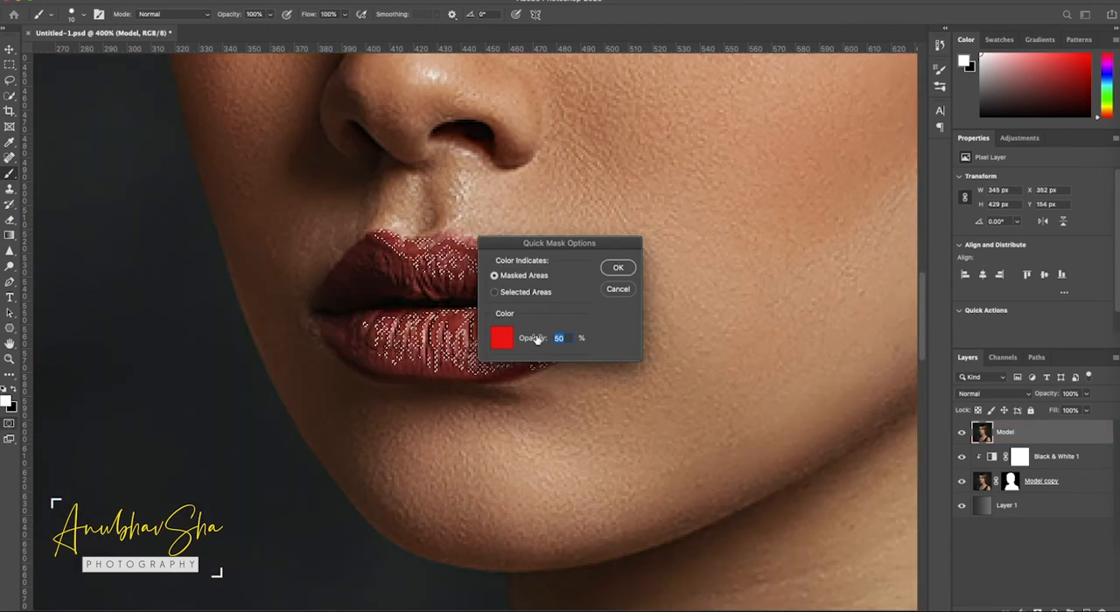
{"action": "left_click", "coordinate": [501, 338]}
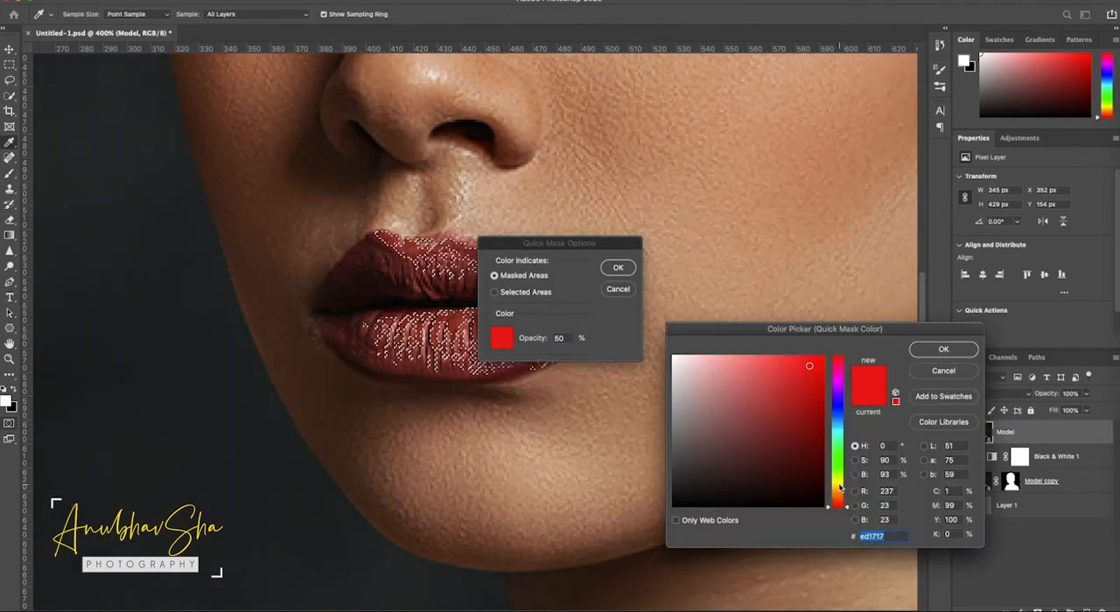
{"action": "left_click_drag", "start_coordinate": [843, 495], "coordinate": [838, 483]}
{"action": "left_click", "coordinate": [943, 350]}
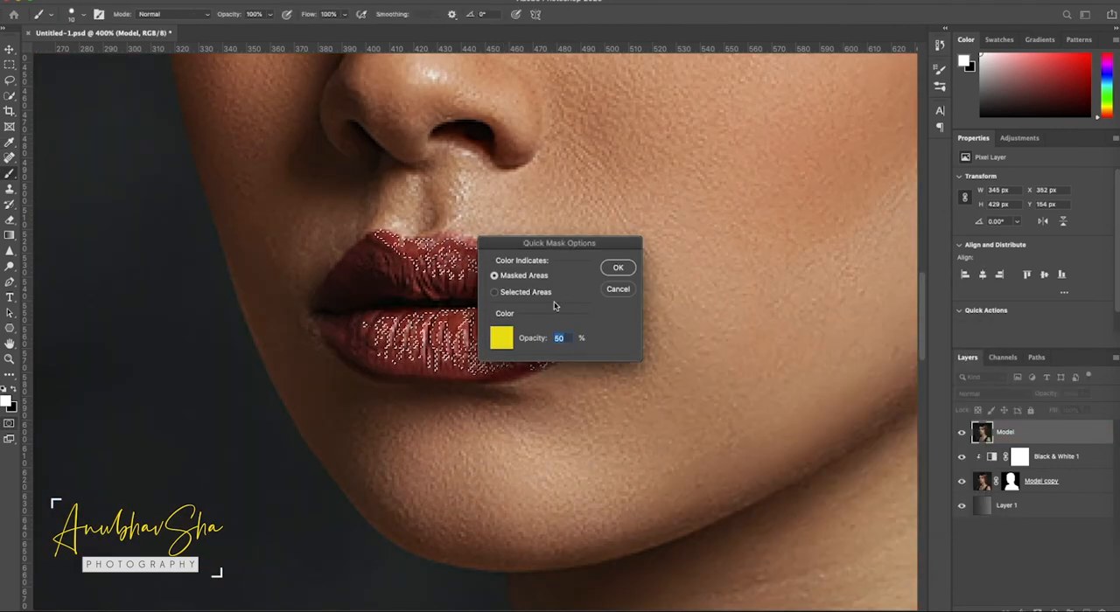
{"action": "key", "text": "Return"}
{"action": "key", "text": "x"}
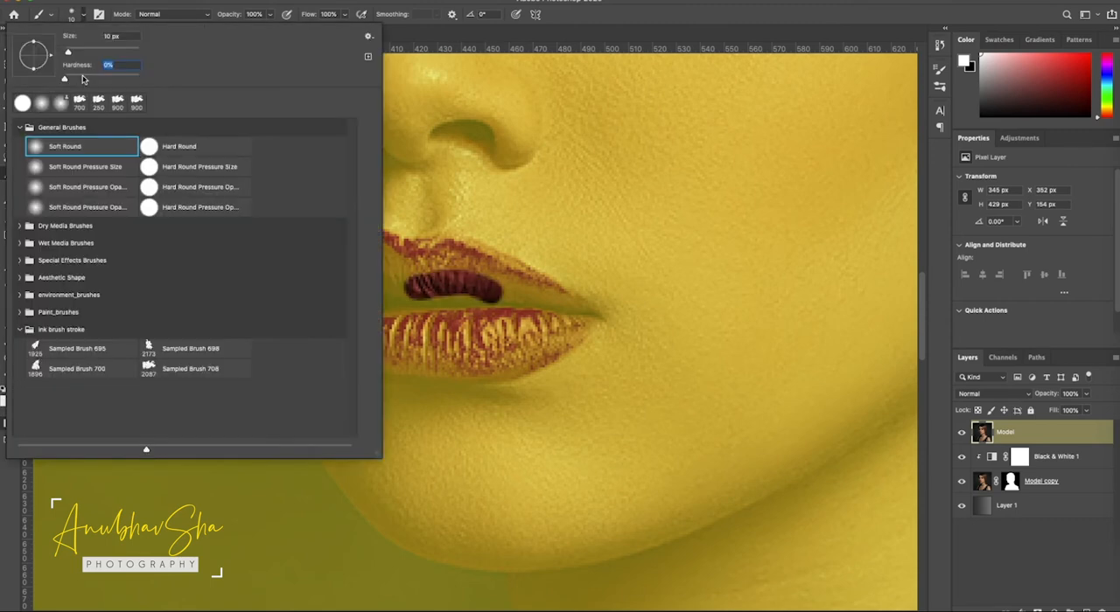
- Set the Soft Round brush to 0% hardness and paint the whole lip area into the selection with white
{"action": "left_click", "coordinate": [65, 77]}
{"action": "left_click", "coordinate": [620, 18]}
{"action": "mouse_move", "coordinate": [467, 295]}
{"action": "left_mouse_down"}
{"action": "mouse_move", "coordinate": [409, 295]}
{"action": "mouse_move", "coordinate": [459, 264]}
{"action": "mouse_move", "coordinate": [404, 266]}
{"action": "mouse_move", "coordinate": [376, 247]}
{"action": "mouse_move", "coordinate": [361, 255]}
{"action": "mouse_move", "coordinate": [375, 277]}
{"action": "mouse_move", "coordinate": [472, 315]}
{"action": "mouse_move", "coordinate": [435, 331]}
{"action": "mouse_move", "coordinate": [353, 327]}
{"action": "mouse_move", "coordinate": [432, 364]}
{"action": "mouse_move", "coordinate": [533, 346]}
{"action": "mouse_move", "coordinate": [464, 262]}
{"action": "mouse_move", "coordinate": [533, 282]}
{"action": "mouse_move", "coordinate": [478, 260]}
{"action": "mouse_move", "coordinate": [517, 283]}
{"action": "mouse_move", "coordinate": [491, 306]}
{"action": "left_mouse_up"}
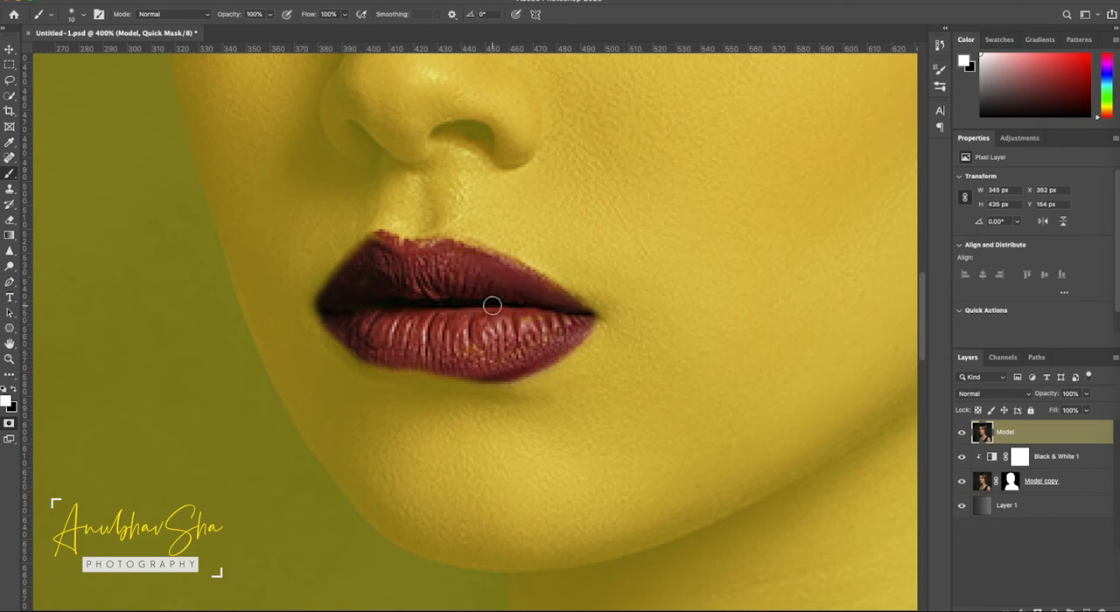
- Paint black around the lip edges to trim the spill, and turn the Quick Mask into a selection
{"action": "key", "text": "x"}
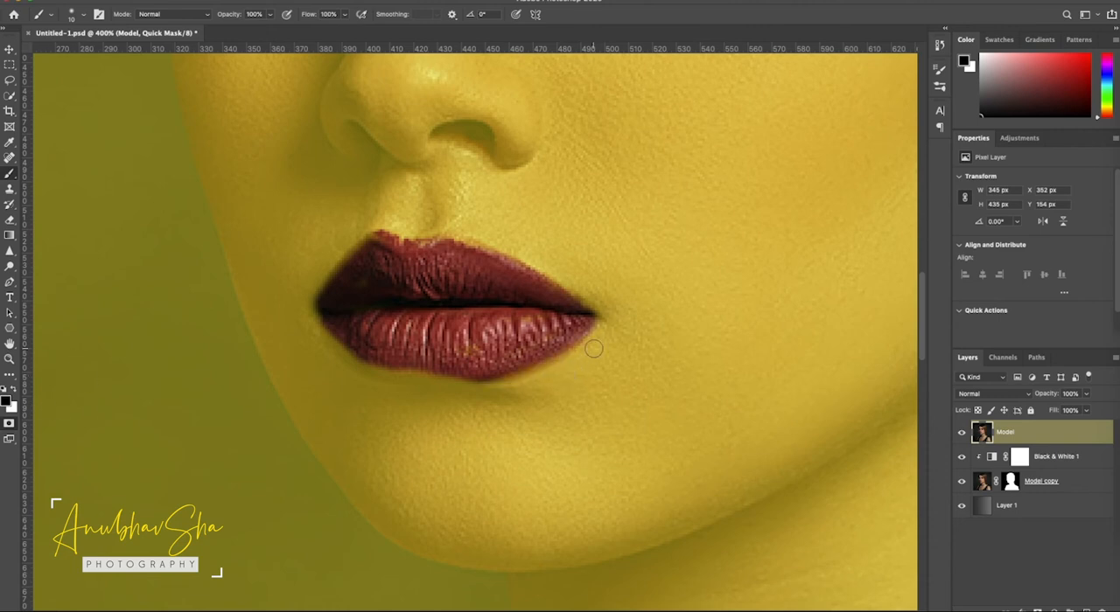
{"action": "mouse_move", "coordinate": [594, 349]}
{"action": "left_mouse_down"}
{"action": "mouse_move", "coordinate": [536, 378]}
{"action": "mouse_move", "coordinate": [454, 392]}
{"action": "left_mouse_up"}
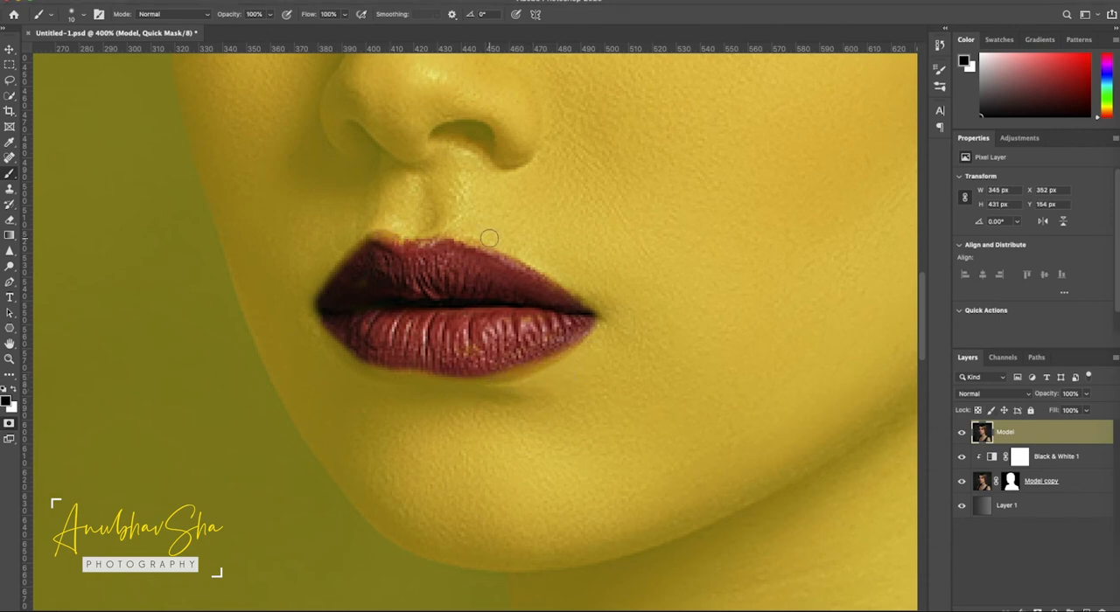
{"action": "key", "text": "q"}
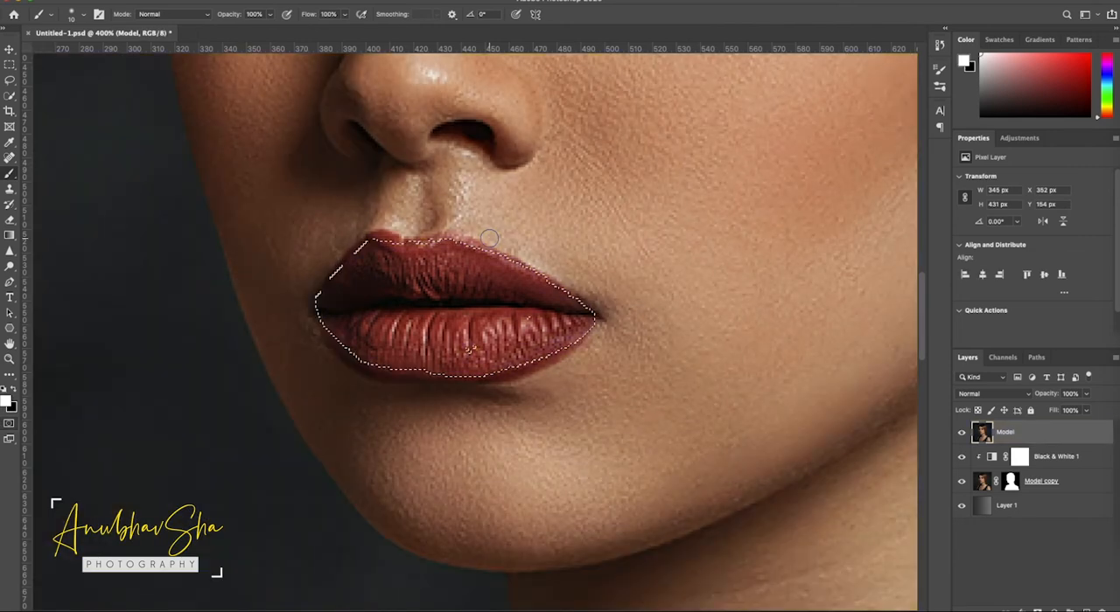
- Expand the lip selection by 2 pixels and add it as a layer mask on the Model layer
{"action": "left_click", "coordinate": [245, 0]}
{"action": "mouse_move", "coordinate": [277, 156]}
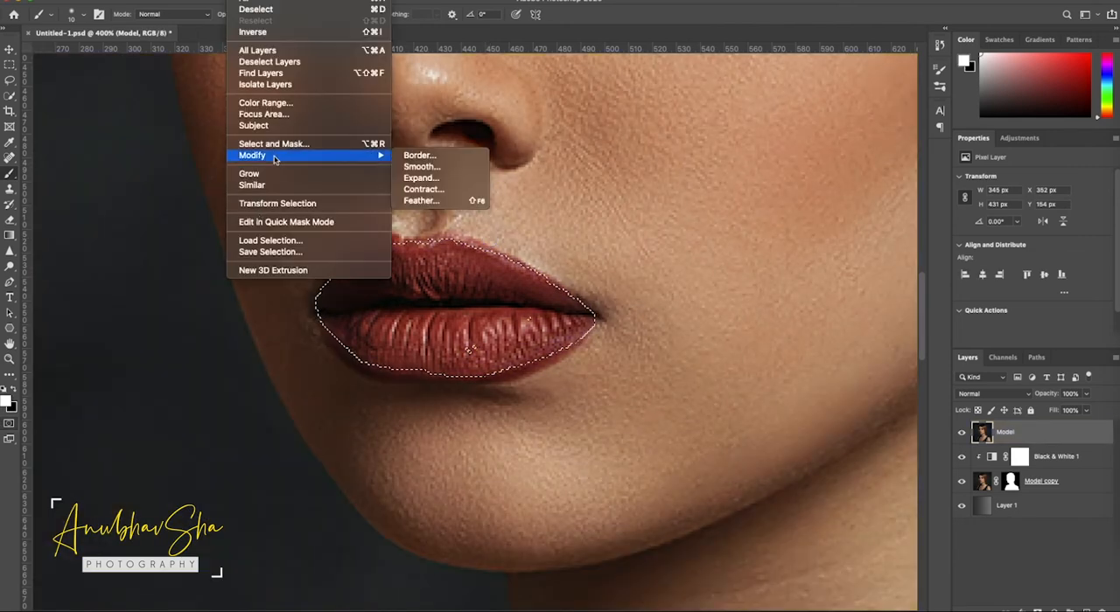
{"action": "left_click", "coordinate": [440, 182]}
{"action": "type", "text": "2"}
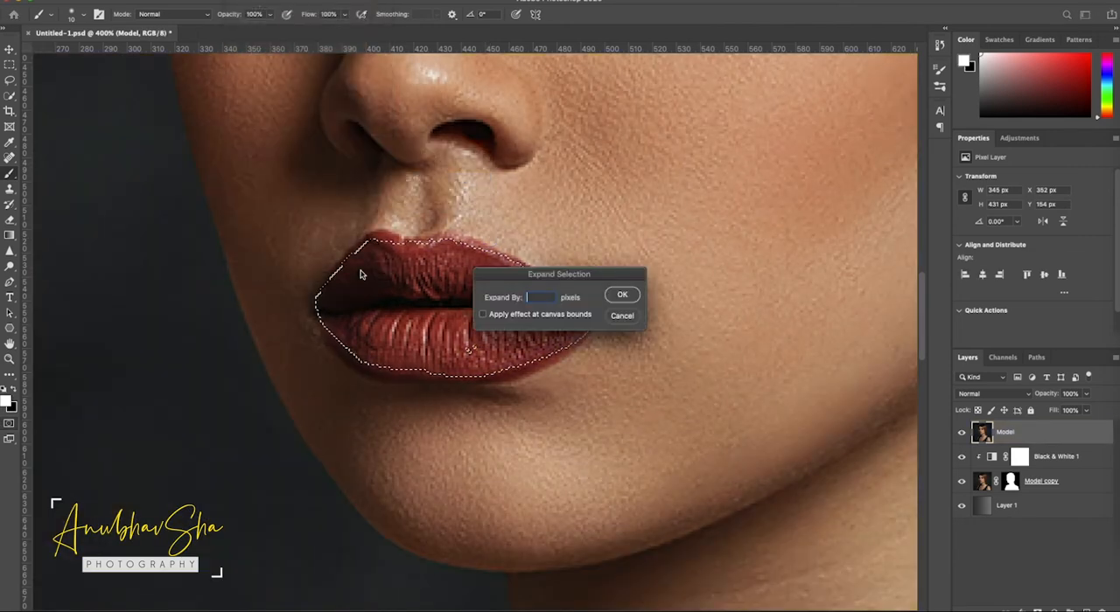
{"action": "left_click", "coordinate": [628, 295]}
{"action": "left_click", "coordinate": [1037, 611]}
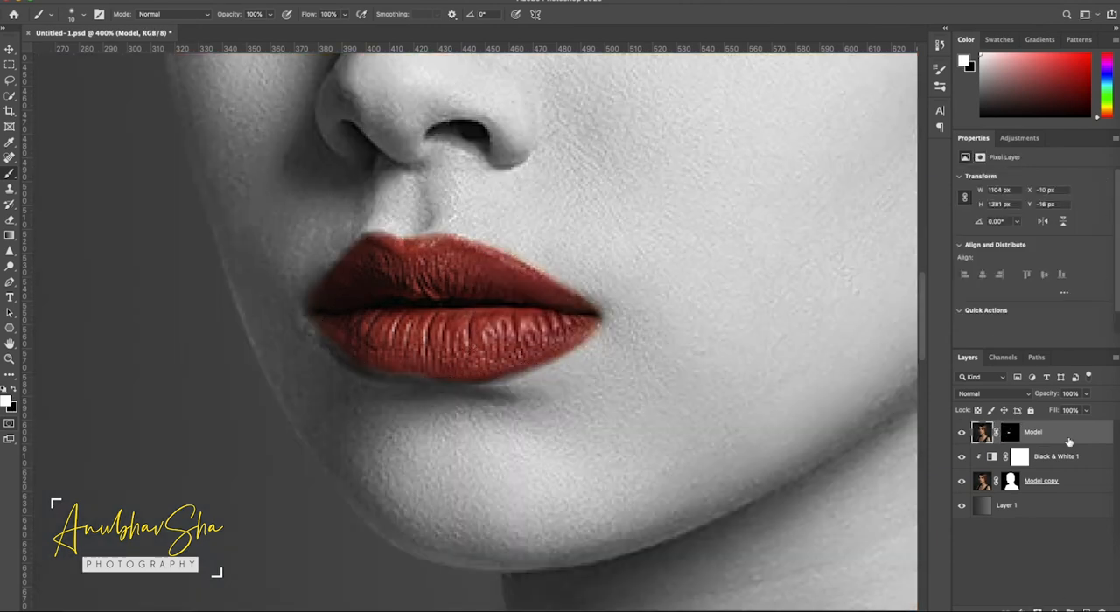
- Paint white on the Model layer's mask over both irises to bring back the original eye color
{"action": "key", "text": "ctrl+0"}
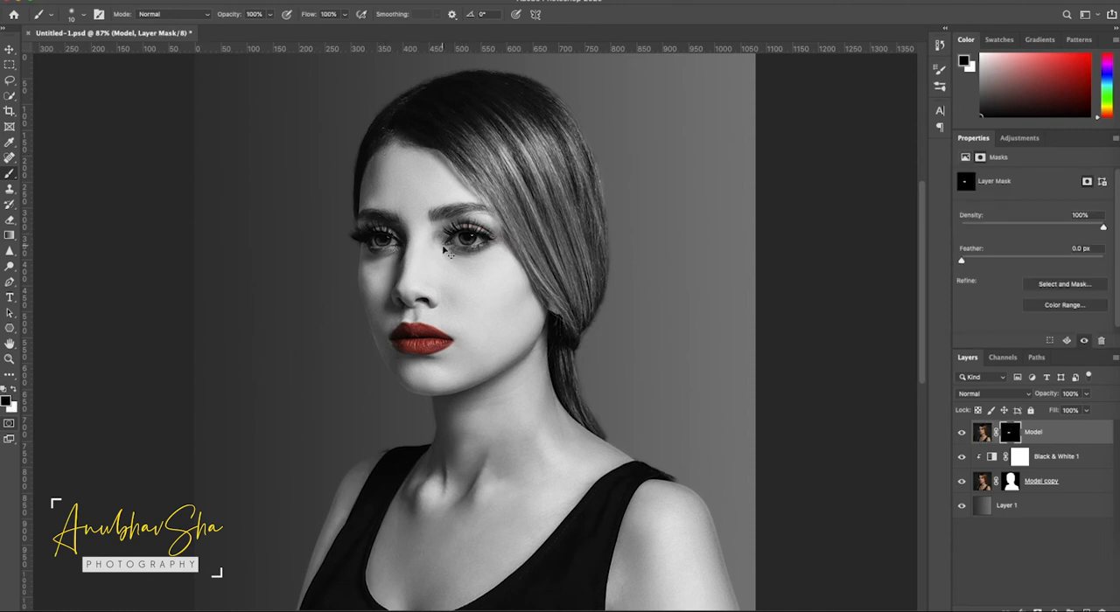
{"action": "key", "text": "ctrl+plus"}
{"action": "key", "text": "ctrl+plus"}
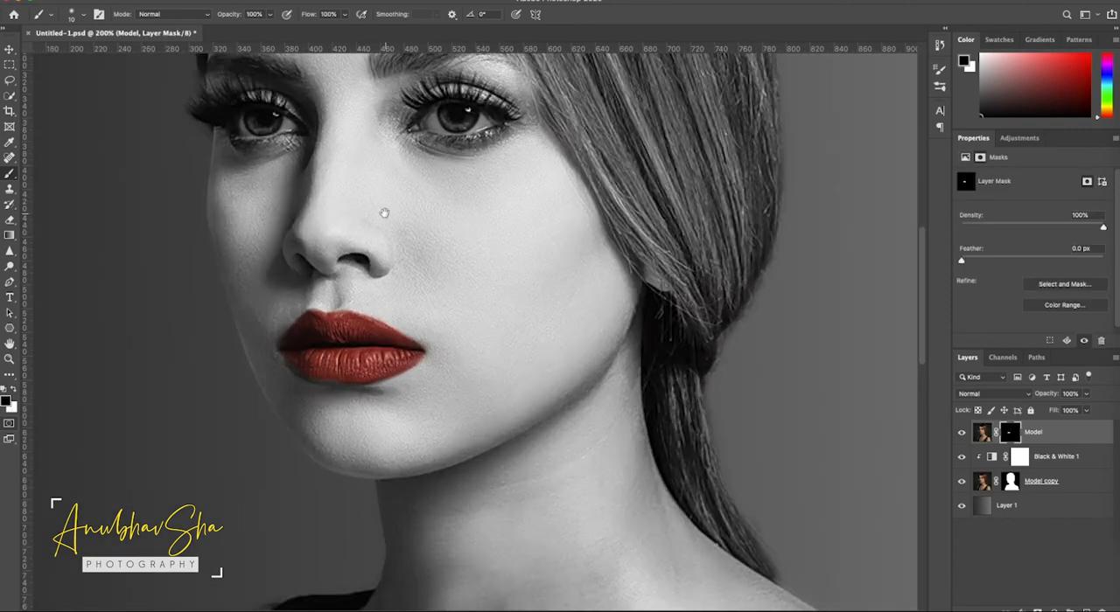
{"action": "left_click_drag", "start_coordinate": [385, 215], "coordinate": [392, 351]}
{"action": "key", "text": "x"}
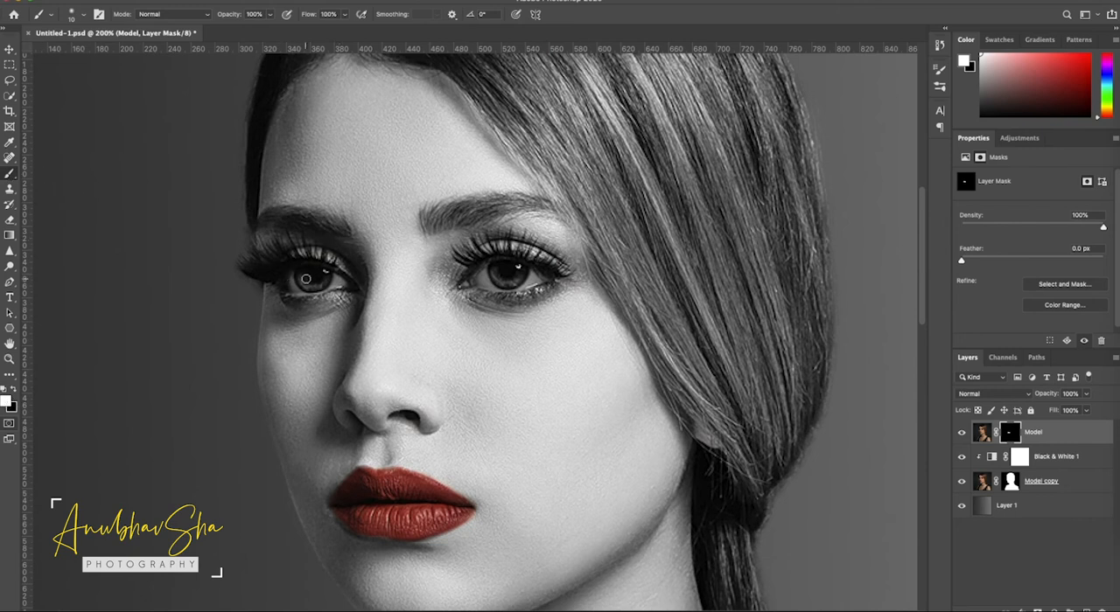
{"action": "mouse_move", "coordinate": [304, 278]}
{"action": "left_mouse_down"}
{"action": "mouse_move", "coordinate": [323, 279]}
{"action": "mouse_move", "coordinate": [305, 279]}
{"action": "left_mouse_up"}
{"action": "mouse_move", "coordinate": [495, 261]}
{"action": "left_mouse_down"}
{"action": "mouse_move", "coordinate": [514, 284]}
{"action": "mouse_move", "coordinate": [504, 269]}
{"action": "left_mouse_up"}
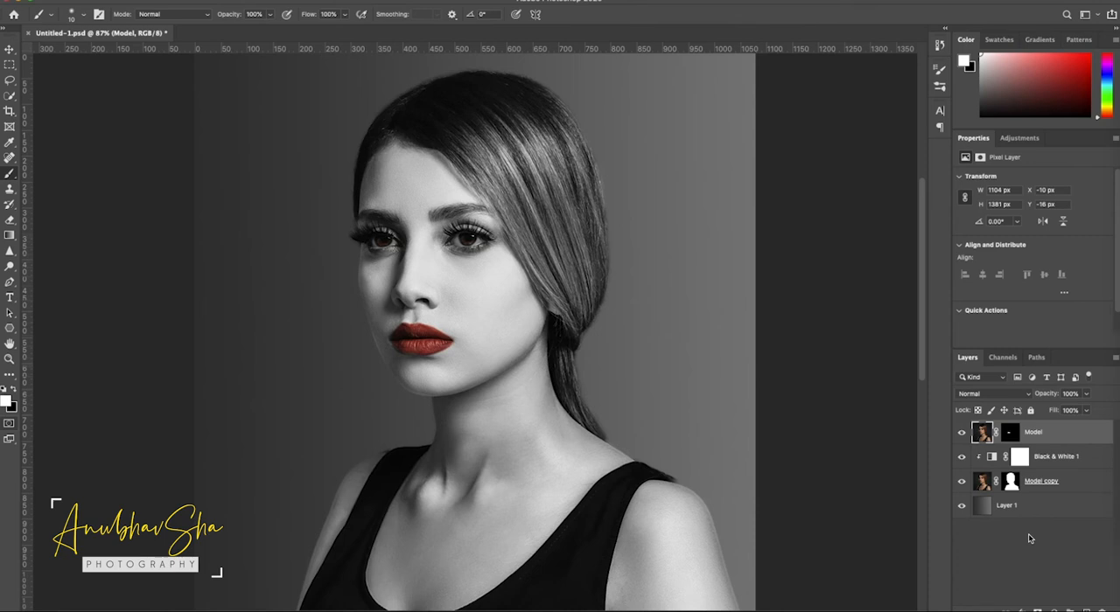
- Add a new layer above the Model layer and fill it with 50% Gray in Normal mode at 100% opacity
{"action": "left_click", "coordinate": [1085, 609]}
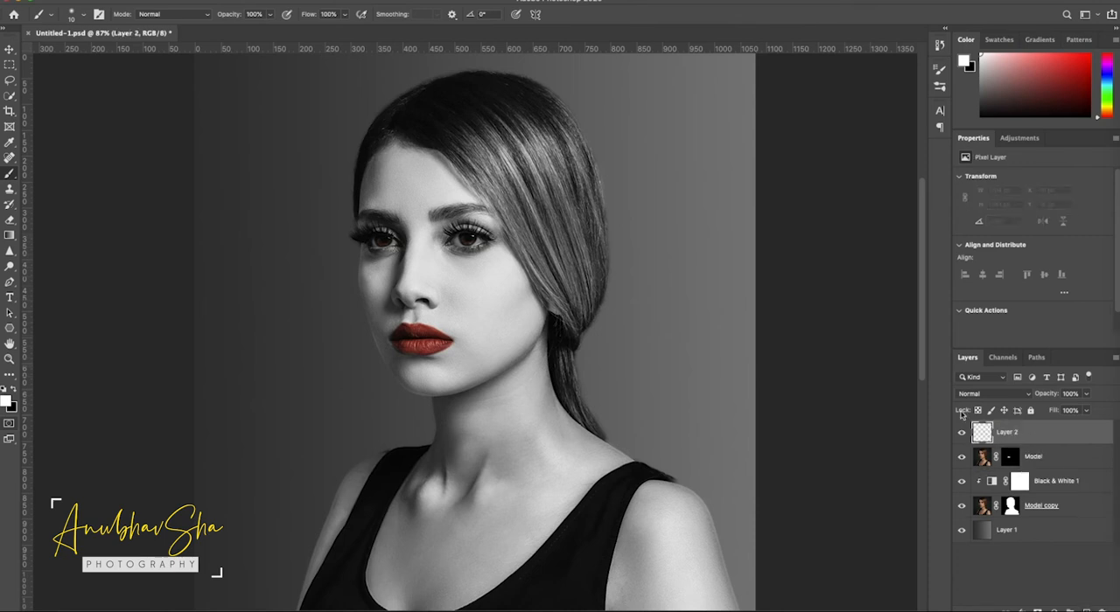
{"action": "left_click", "coordinate": [116, 1]}
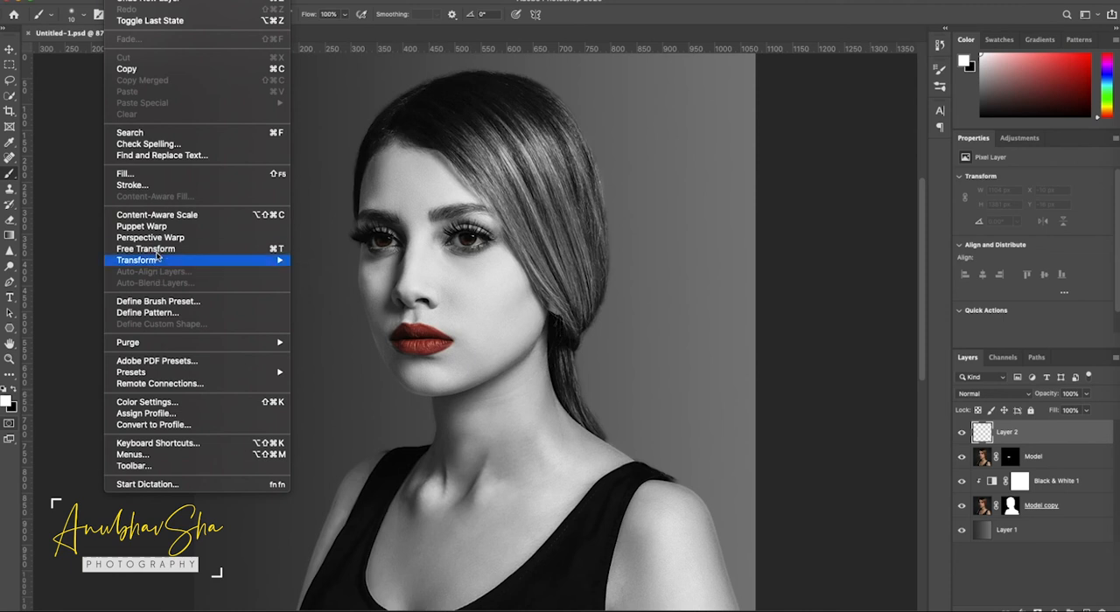
{"action": "left_click", "coordinate": [154, 175]}
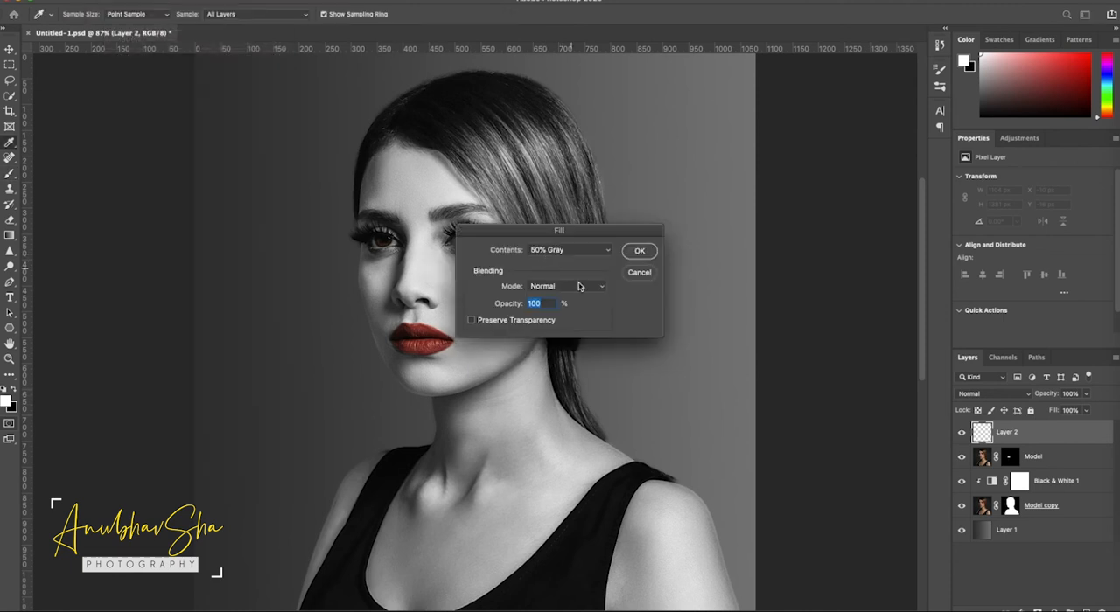
{"action": "left_click", "coordinate": [642, 253]}
- Apply the Halftone Pattern filter to the gray layer with Size 12, Contrast 50 and the Line pattern type
{"action": "left_click", "coordinate": [276, 1]}
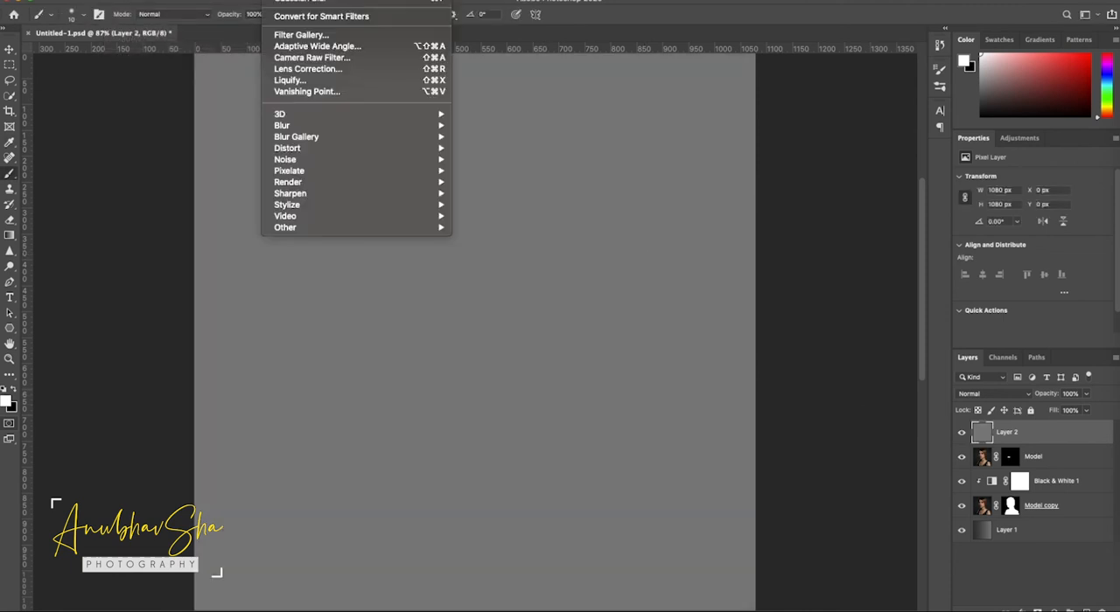
{"action": "left_click", "coordinate": [300, 37]}
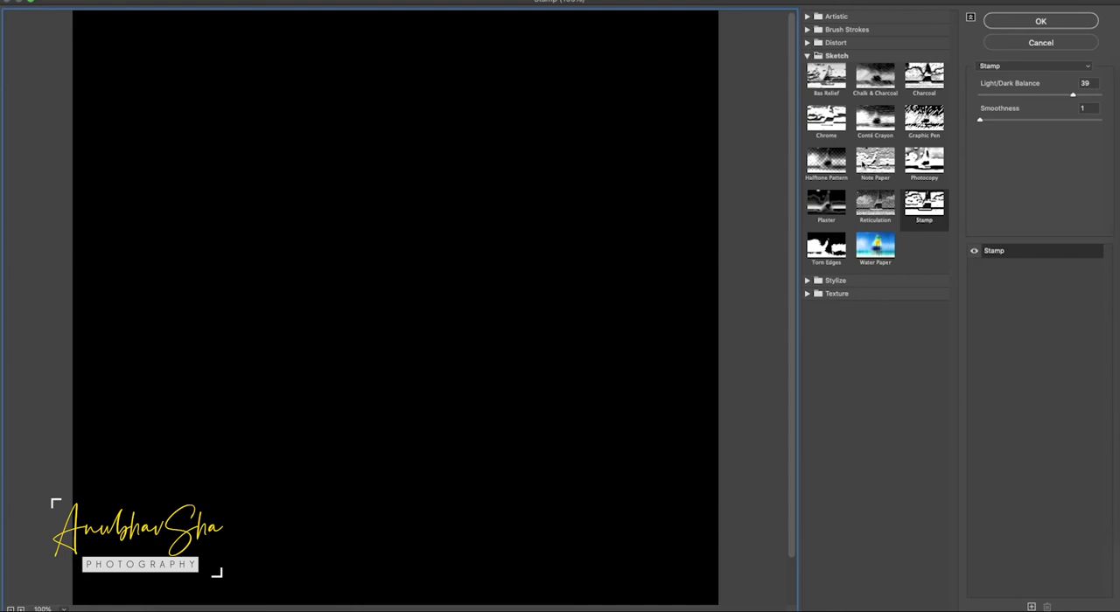
{"action": "left_click", "coordinate": [822, 164]}
{"action": "left_click", "coordinate": [1087, 83]}
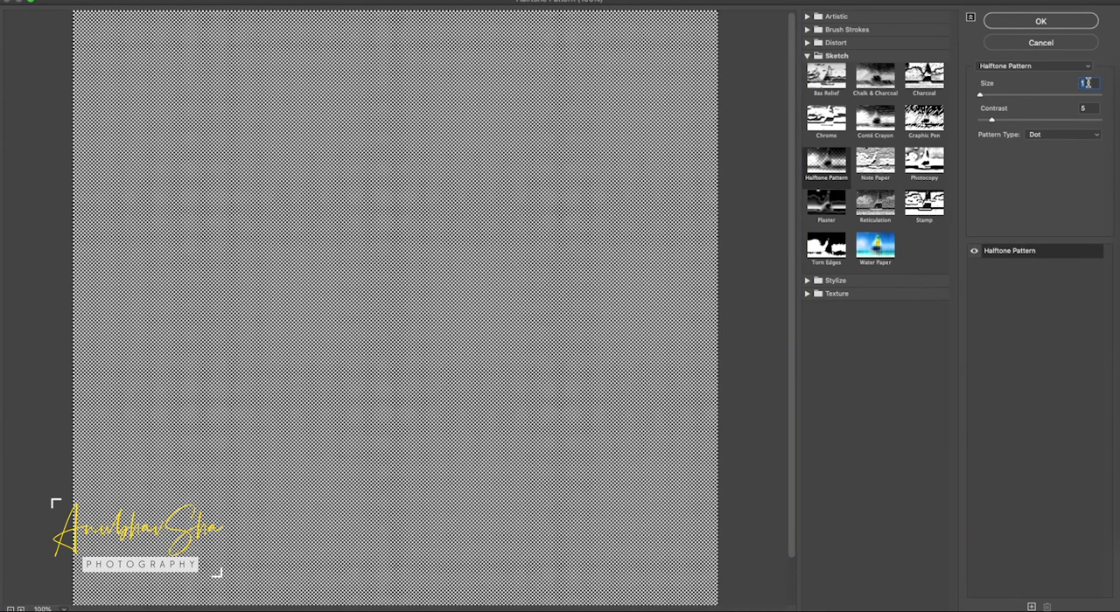
{"action": "type", "text": "12"}
{"action": "key", "text": "Tab"}
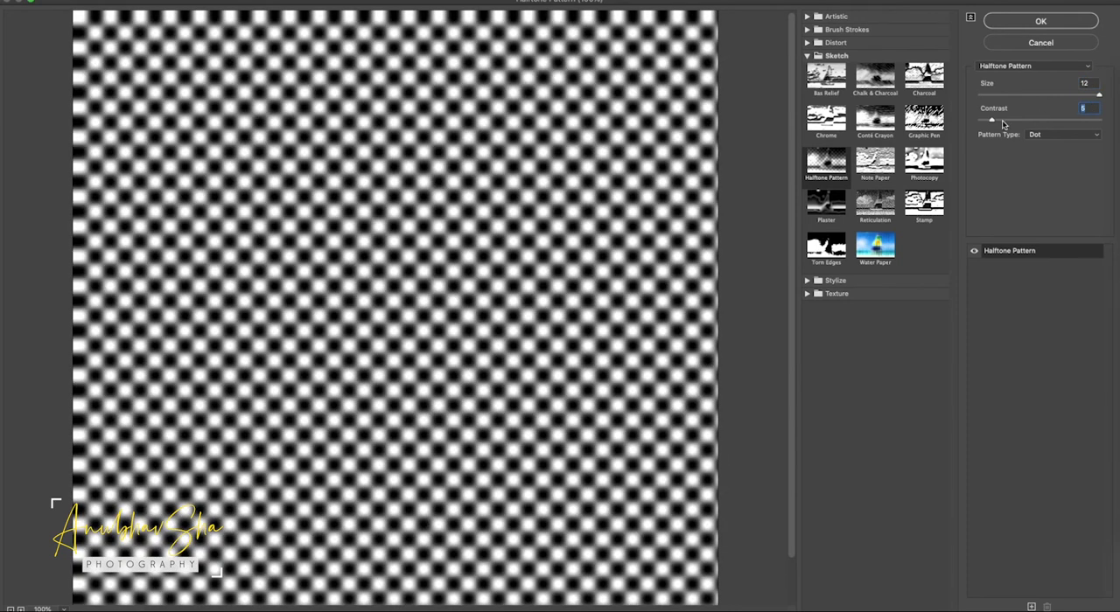
{"action": "type", "text": "50"}
{"action": "left_click", "coordinate": [1051, 138]}
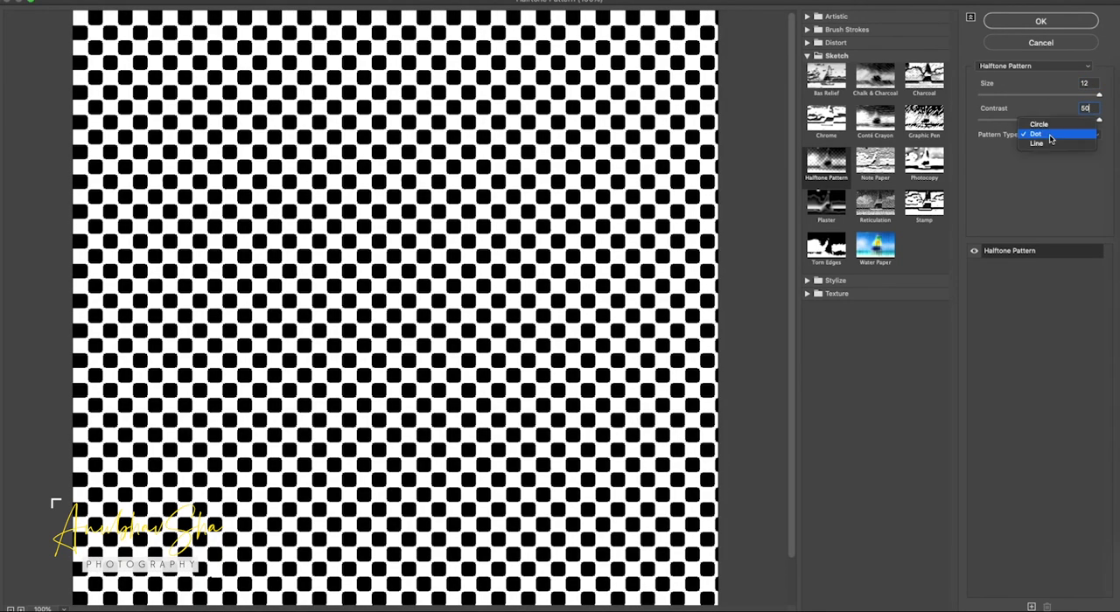
{"action": "left_click", "coordinate": [1049, 144]}
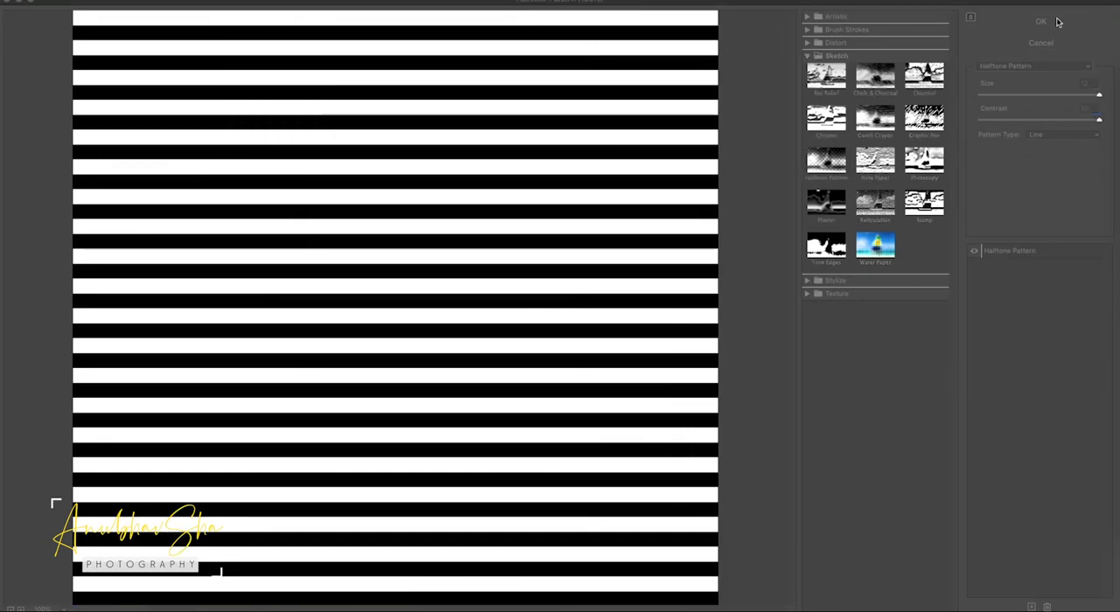
{"action": "left_click", "coordinate": [1061, 22]}
- Load the RGB channel as a selection, delete the white stripes from Layer 2, and deselect
{"action": "left_click", "coordinate": [1001, 358]}
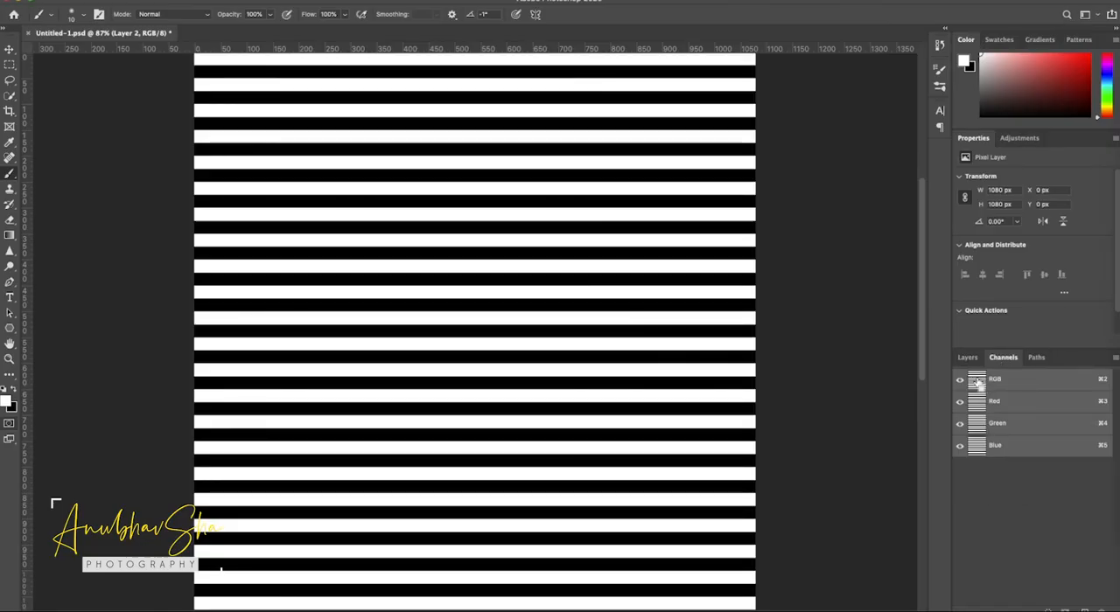
{"action": "left_click", "coordinate": [977, 381], "text": "super"}
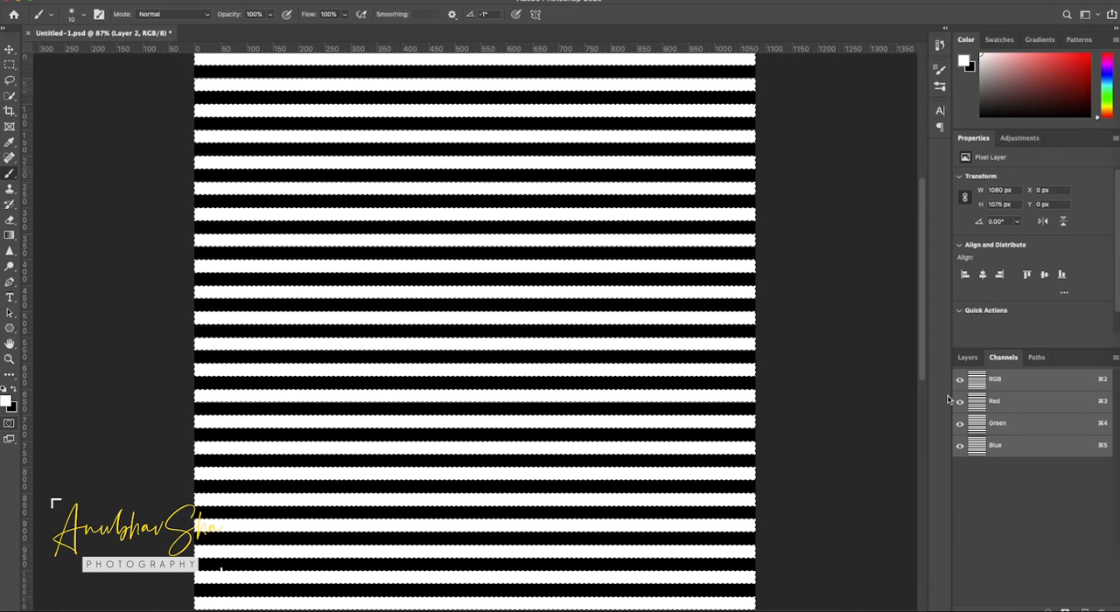
{"action": "left_click", "coordinate": [967, 359]}
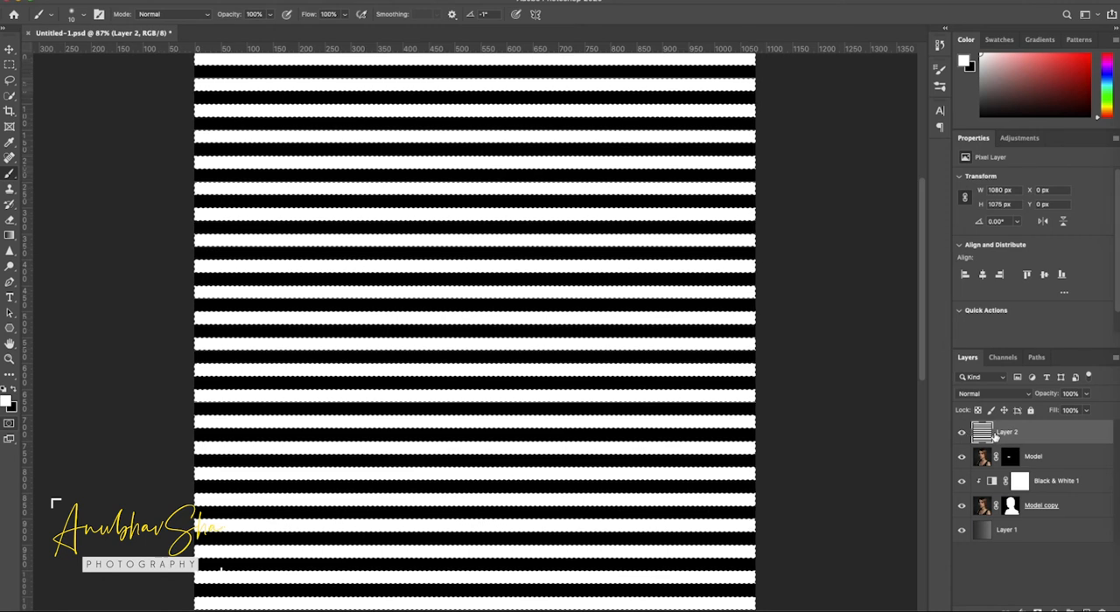
{"action": "key", "text": "Delete"}
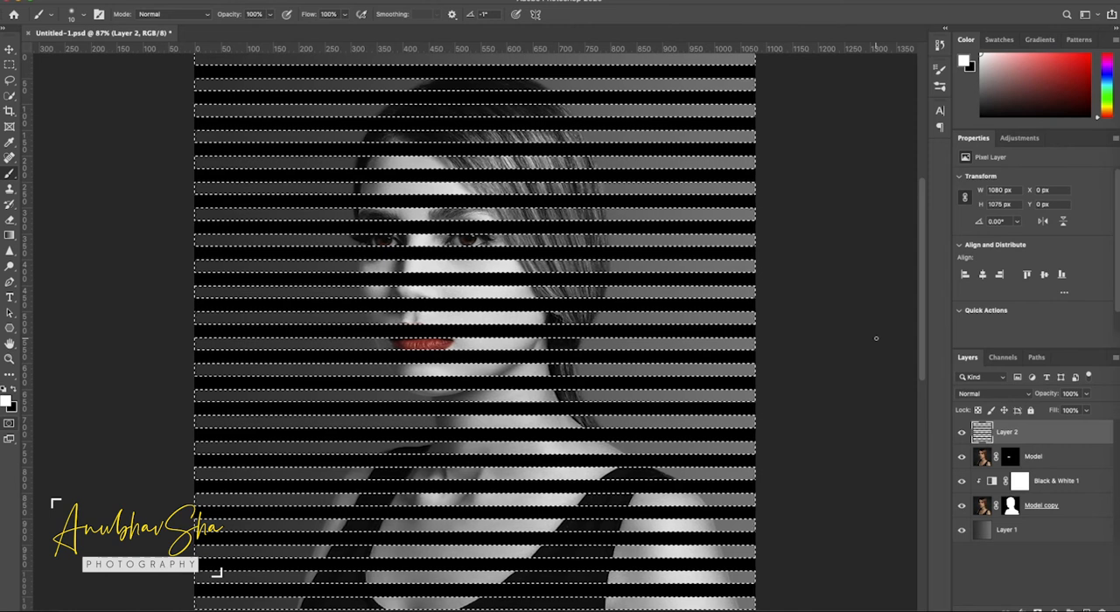
{"action": "key", "text": "ctrl+d"}
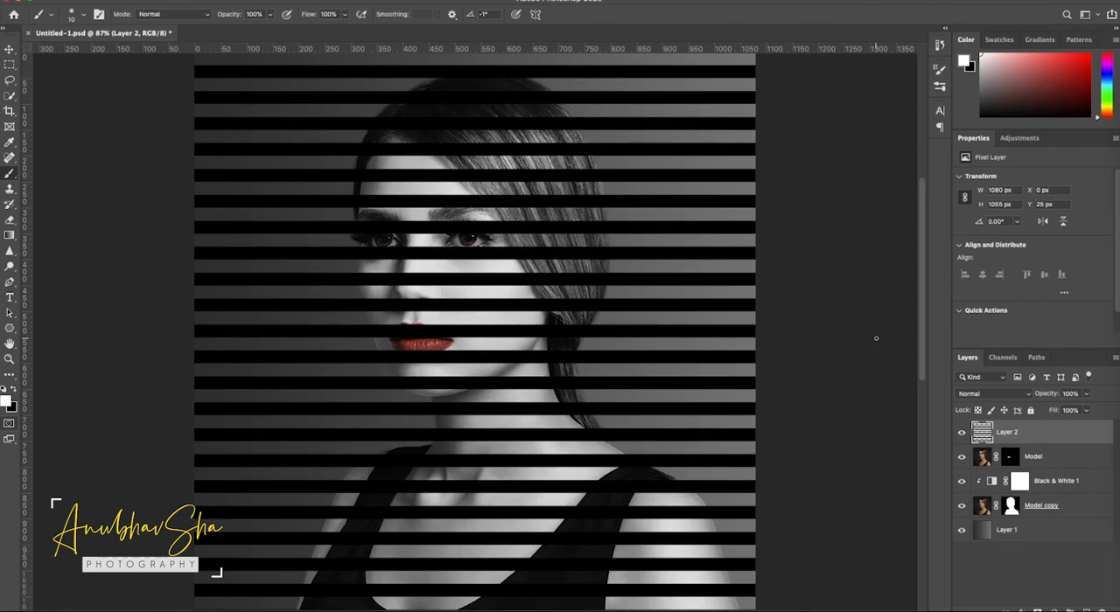
- Scale the black stripes layer up around its center to about 3240 px wide with Free Transform
{"action": "key", "text": "ctrl+minus"}
{"action": "key", "text": "ctrl+minus"}
{"action": "key", "text": "ctrl+minus"}
{"action": "key", "text": "ctrl+minus"}
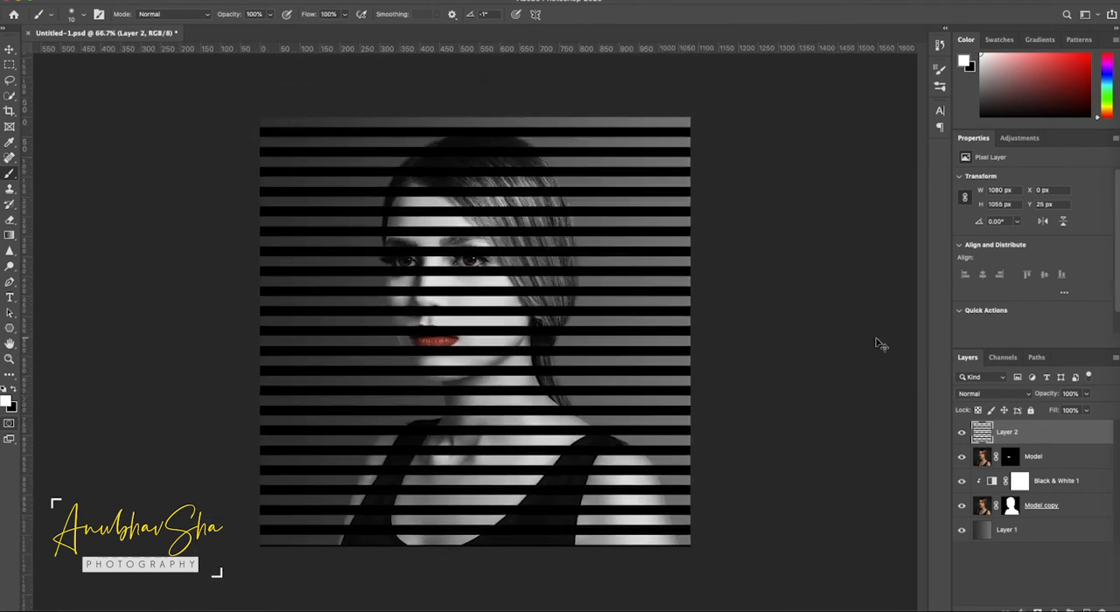
{"action": "key", "text": "ctrl+minus"}
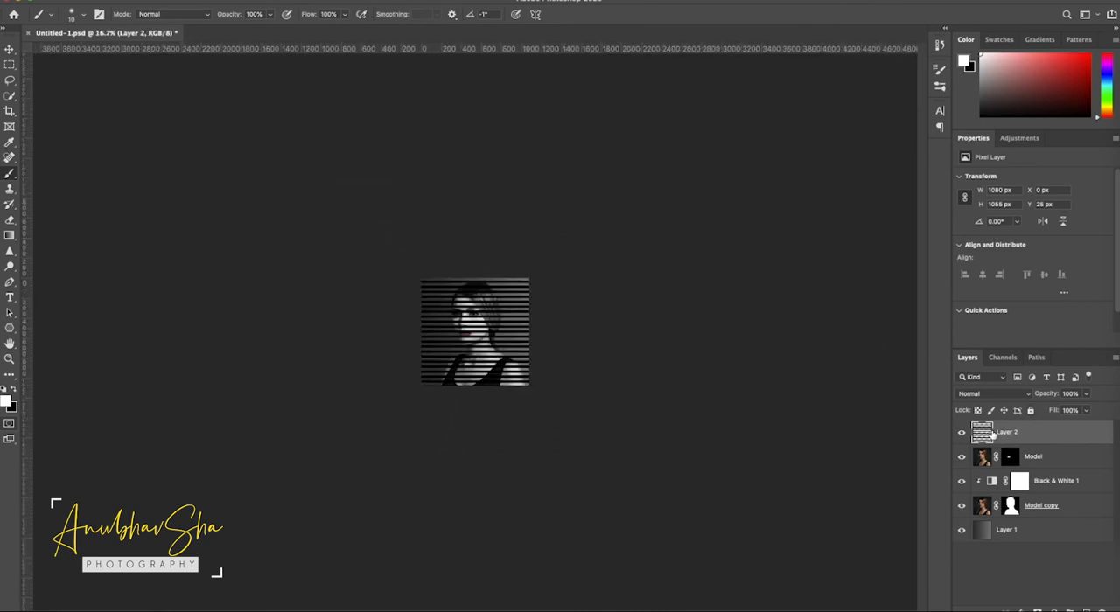
{"action": "key", "text": "ctrl+t"}
{"action": "left_click_drag", "start_coordinate": [529, 278], "coordinate": [734, 80]}
{"action": "left_click_drag", "start_coordinate": [422, 385], "coordinate": [342, 456]}
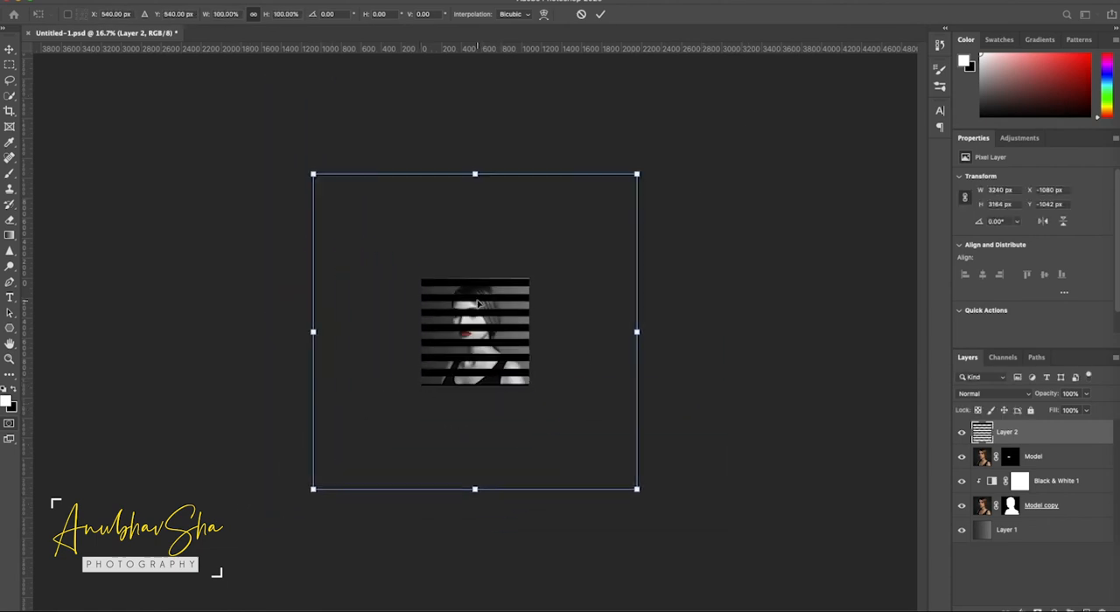
- Distort the stripes in Perspective so they fan out on the model's face side and converge toward her ponytail, and nudge the layer slightly up
{"action": "right_click", "coordinate": [478, 302]}
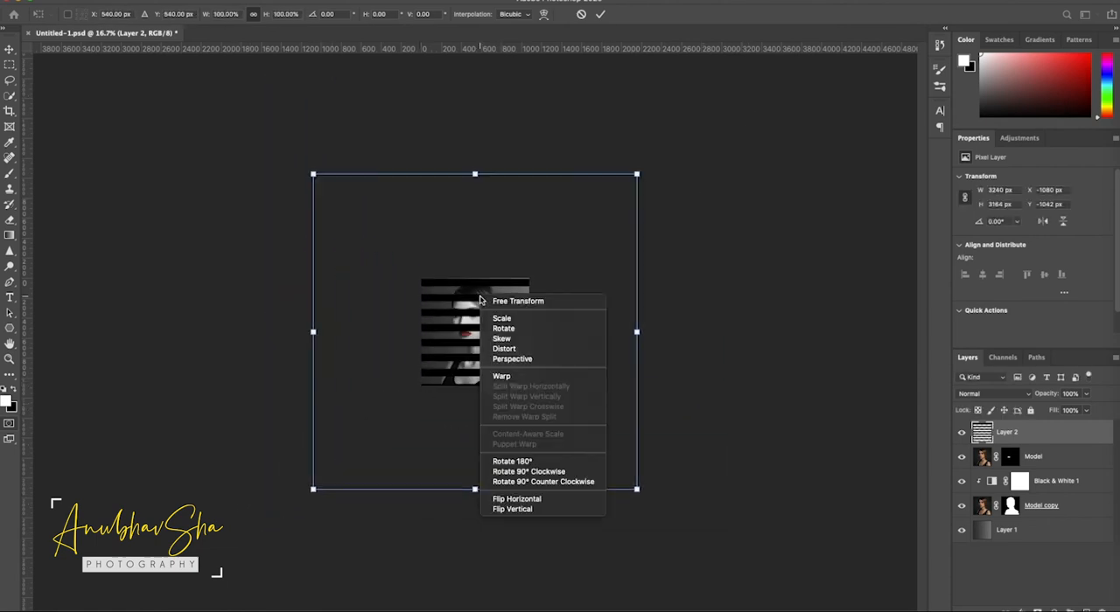
{"action": "left_click", "coordinate": [520, 361]}
{"action": "left_click_drag", "start_coordinate": [313, 174], "coordinate": [313, 68]}
{"action": "key", "text": "super+minus"}
{"action": "left_click_drag", "start_coordinate": [393, 199], "coordinate": [393, 117]}
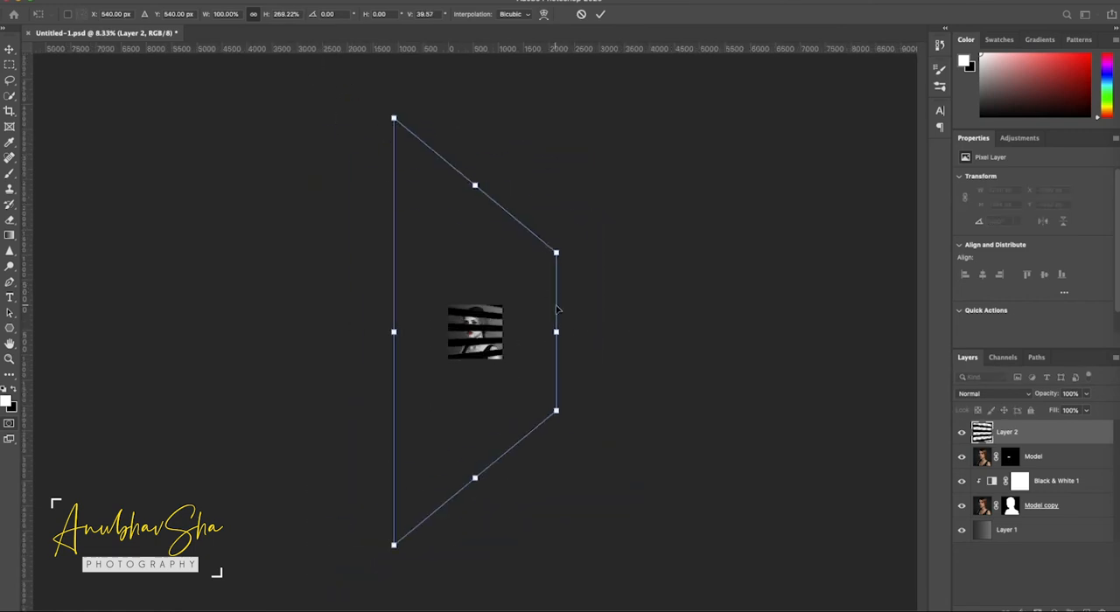
{"action": "left_click_drag", "start_coordinate": [536, 289], "coordinate": [507, 294]}
{"action": "key", "text": "super+plus"}
{"action": "key", "text": "super+plus"}
{"action": "key", "text": "super+plus"}
{"action": "key", "text": "Return"}
{"action": "key", "text": "b"}
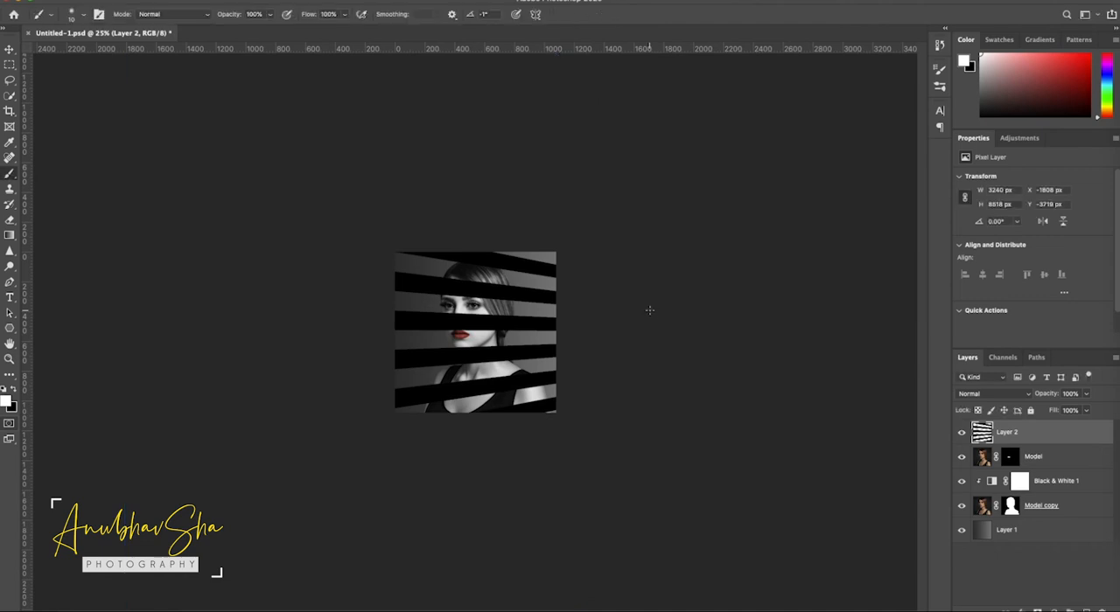
{"action": "key", "text": "super+0"}
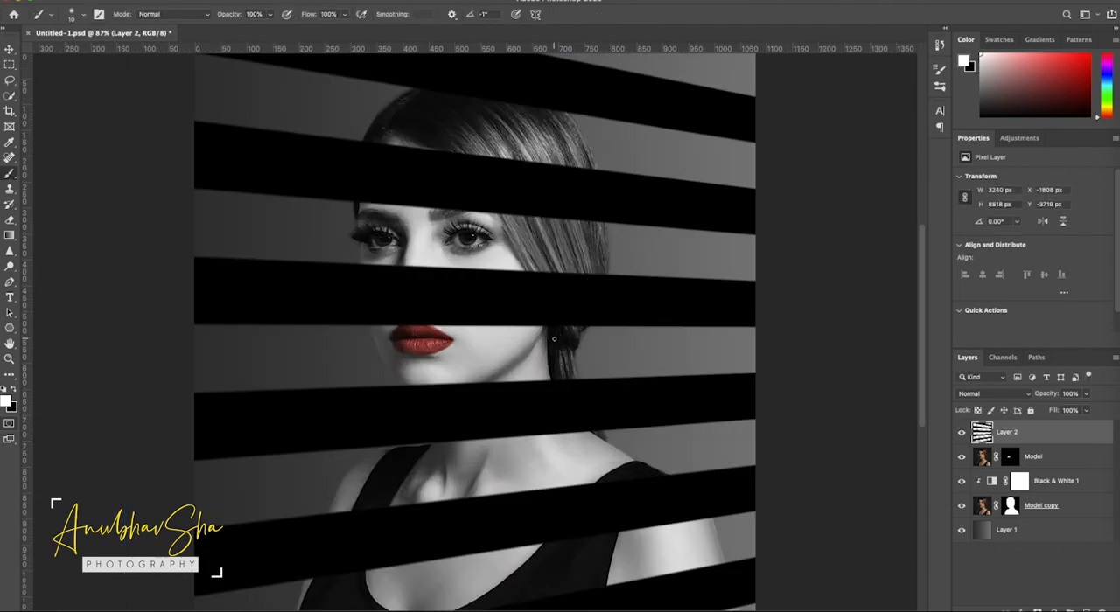
{"action": "key", "text": "v"}
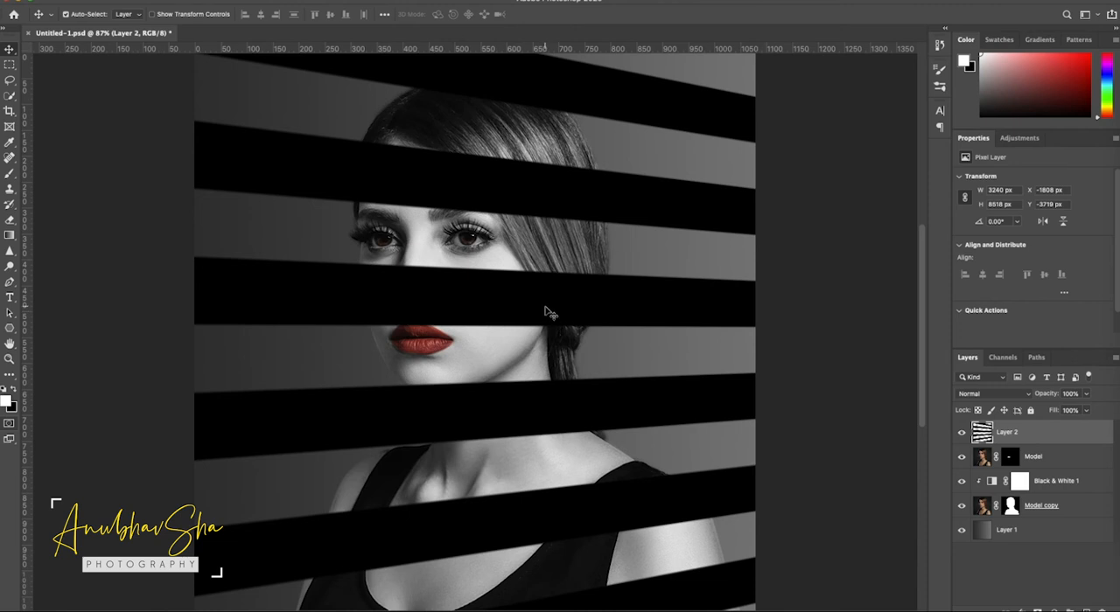
{"action": "left_click_drag", "start_coordinate": [545, 305], "coordinate": [543, 299]}
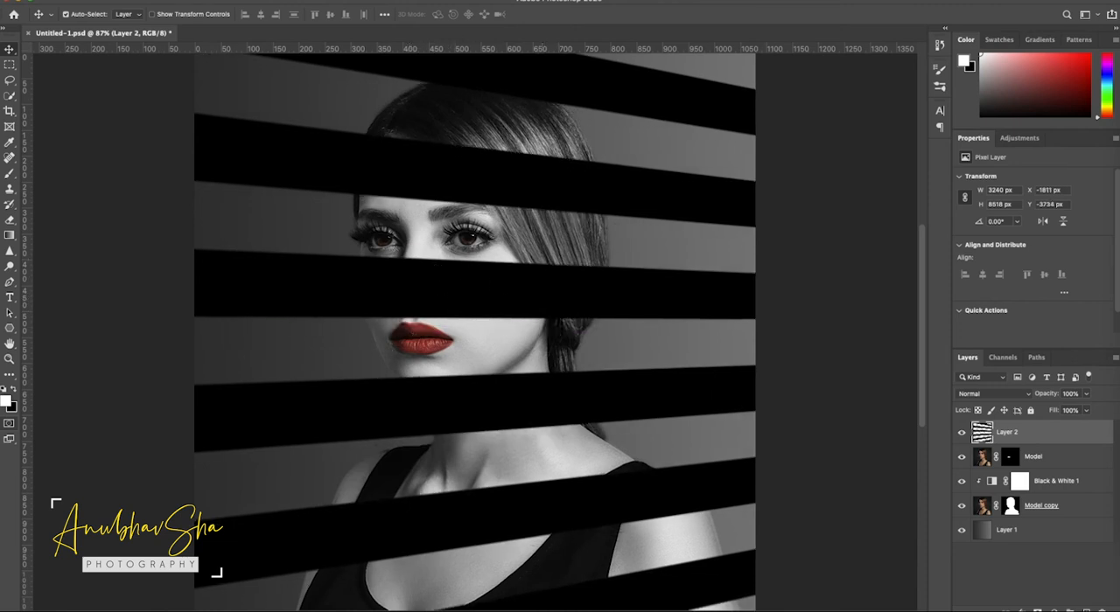
- Apply a Gaussian Blur with a 20-pixel radius to the stripes layer
{"action": "left_click", "coordinate": [275, 0]}
{"action": "mouse_move", "coordinate": [329, 126]}
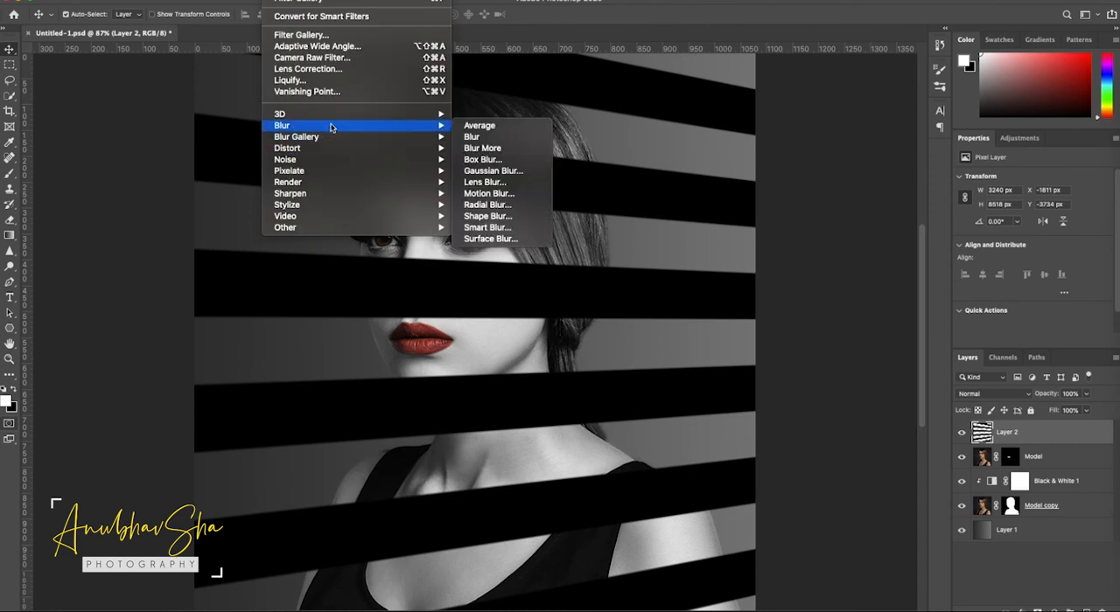
{"action": "left_click", "coordinate": [512, 173]}
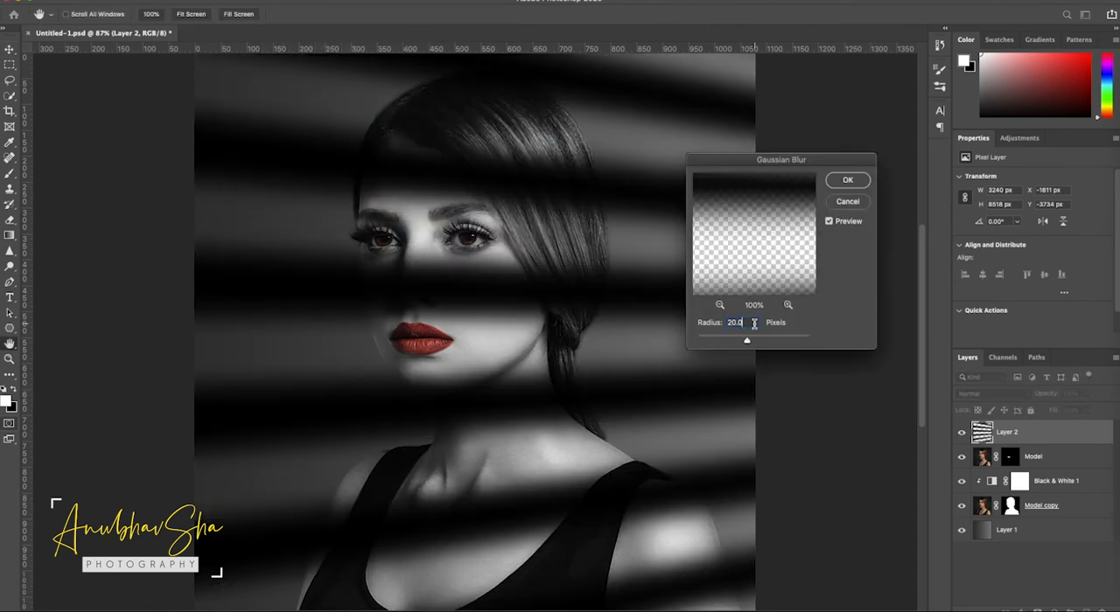
{"action": "left_click", "coordinate": [848, 182]}
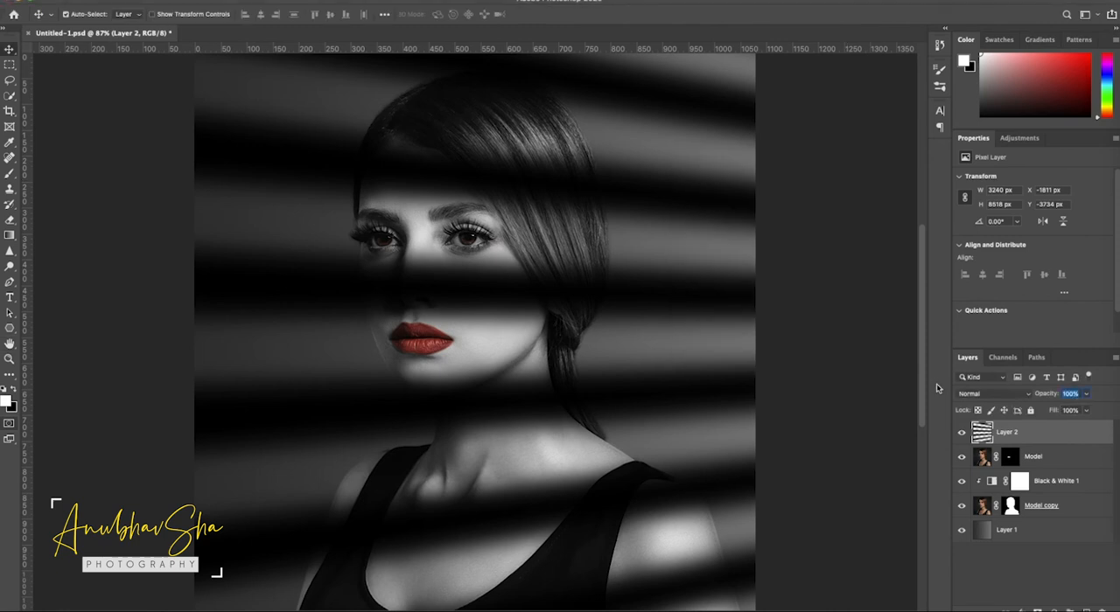
- Lower the stripes layer's opacity to 75% and rename the layer "behind"
{"action": "type", "text": "75"}
{"action": "key", "text": "Return"}
{"action": "double_click", "coordinate": [1006, 433]}
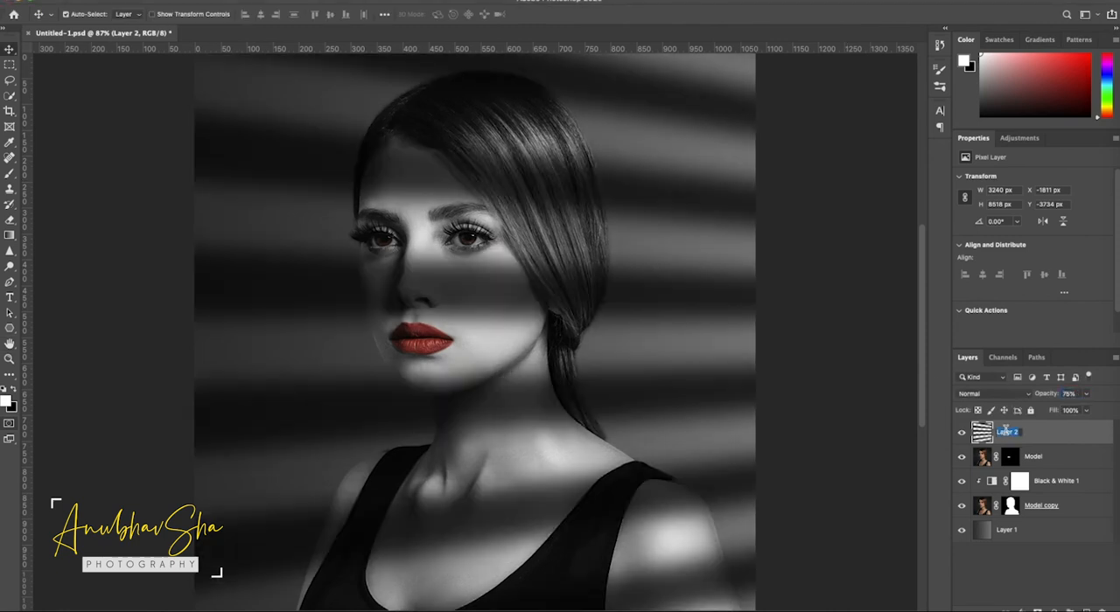
{"action": "type", "text": "L"}
{"action": "type", "text": "ehind"}
- Load the Model copy mask as a selection, add it inverted as a mask on the "behind" layer, and unlink that mask from the layer
{"action": "left_click", "coordinate": [1011, 505]}
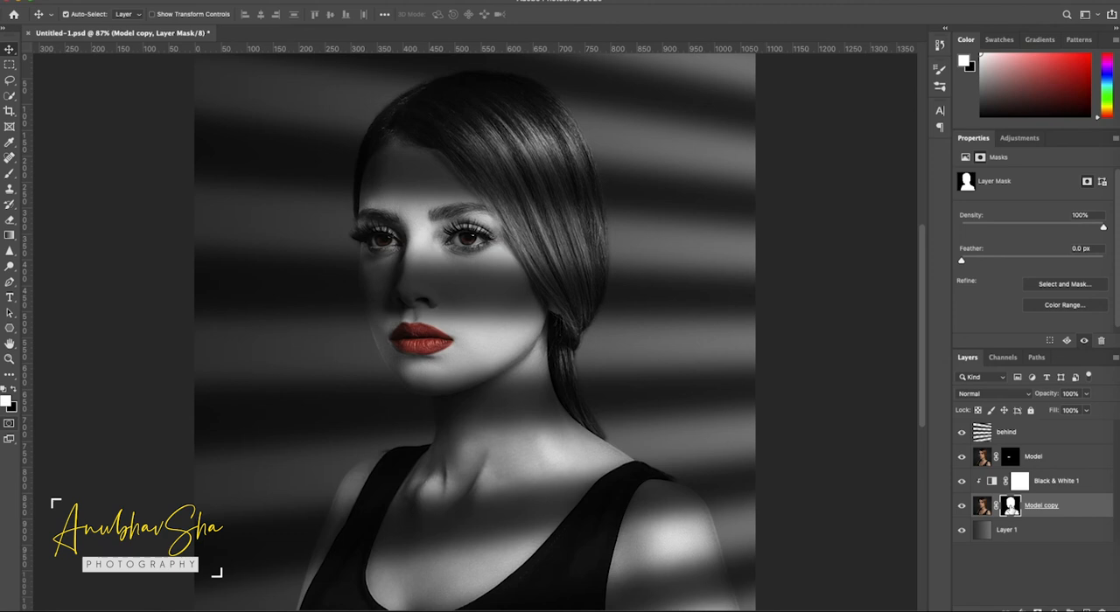
{"action": "left_click", "coordinate": [1011, 506], "text": "ctrl"}
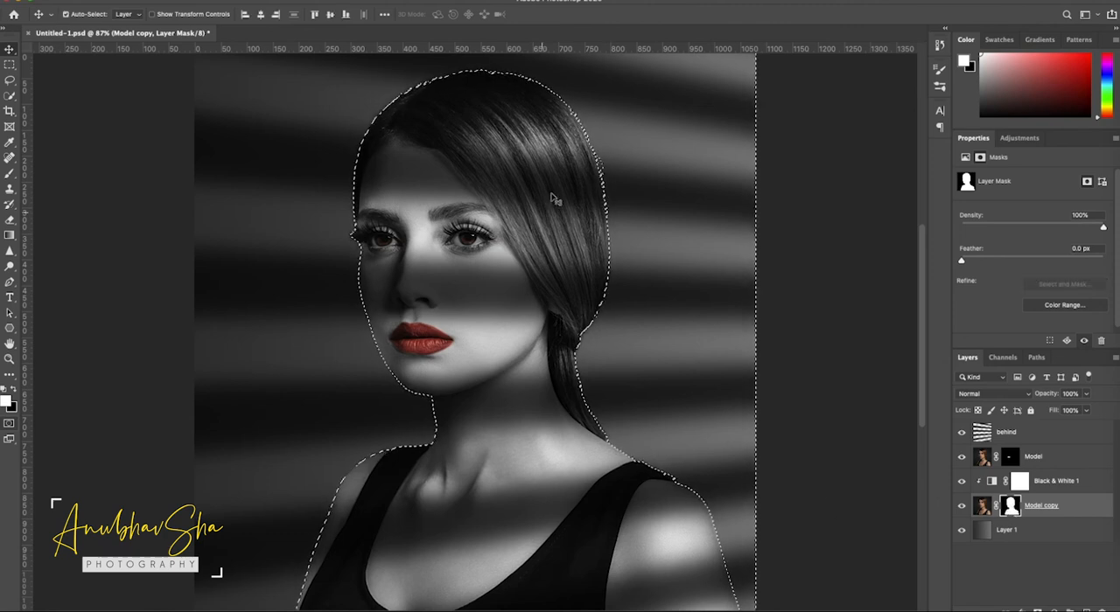
{"action": "left_click", "coordinate": [1020, 438]}
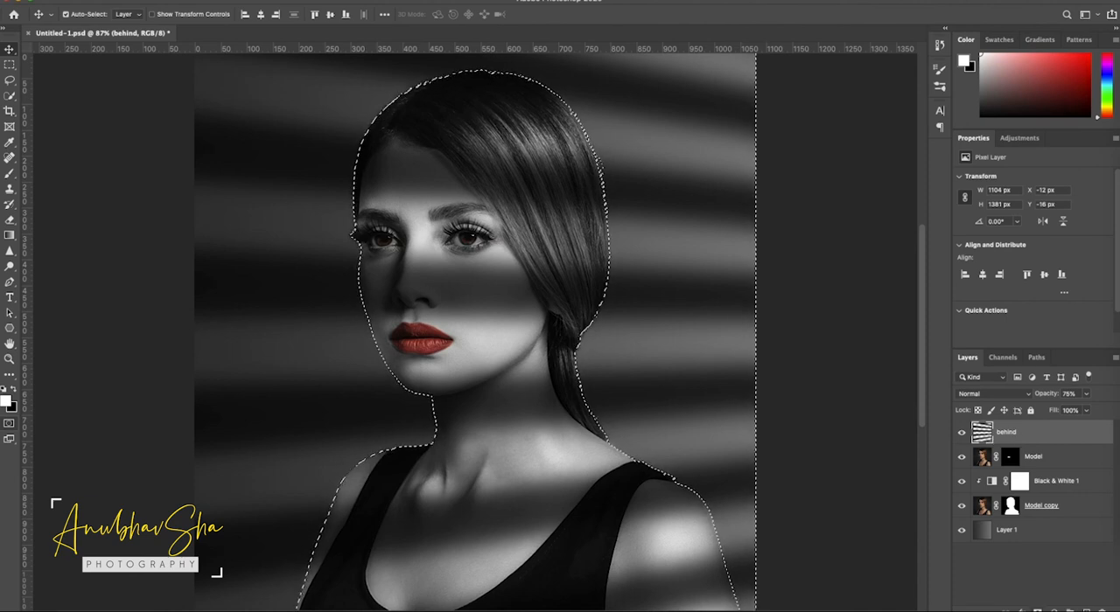
{"action": "left_click", "coordinate": [1066, 609]}
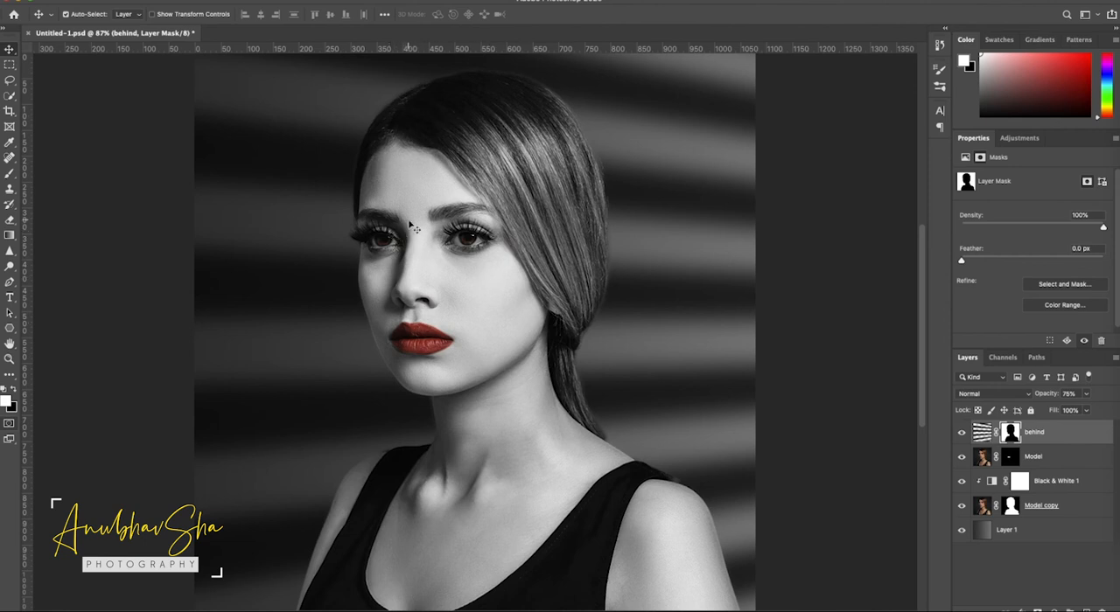
{"action": "left_click", "coordinate": [983, 433]}
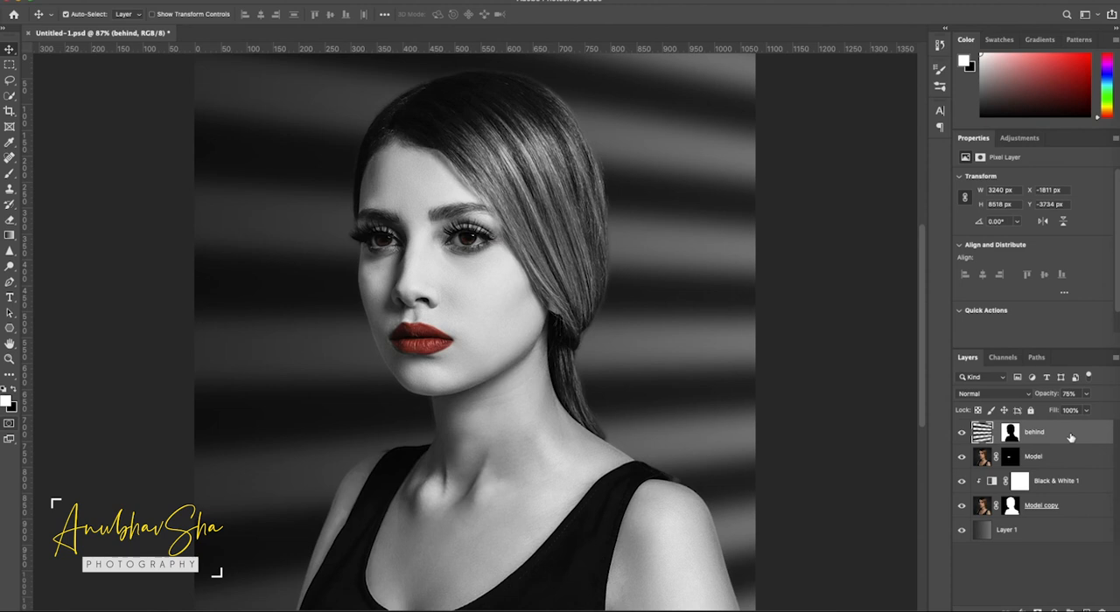
- Duplicate the "behind" layer and invert the copy's mask so the stripes fall on the model
{"action": "key", "text": "ctrl+j"}
{"action": "left_click", "coordinate": [1009, 432]}
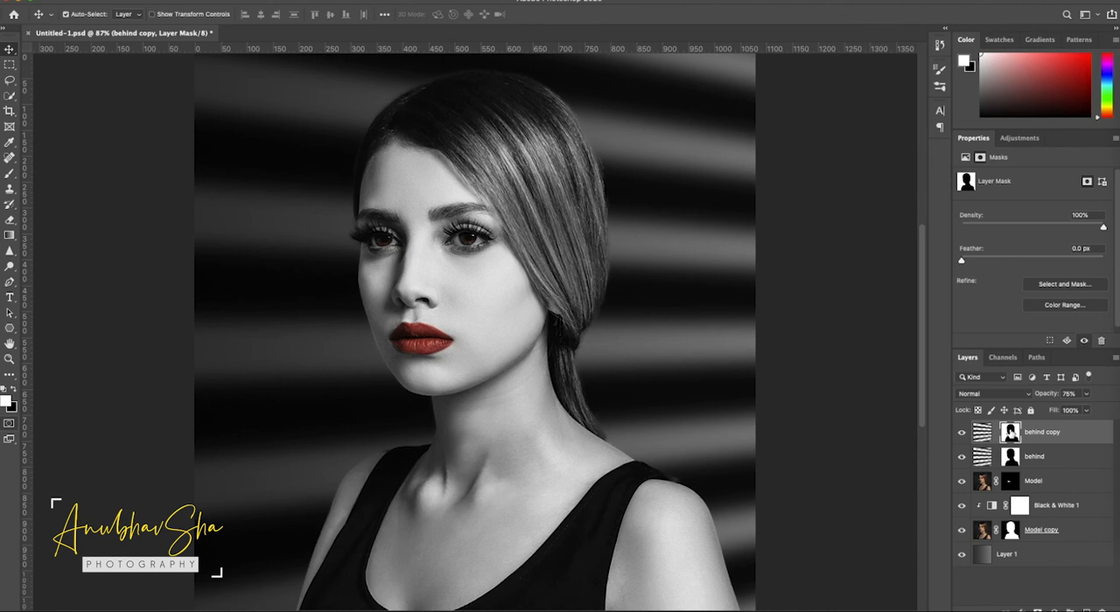
{"action": "key", "text": "i"}
{"action": "key", "text": "super+i"}
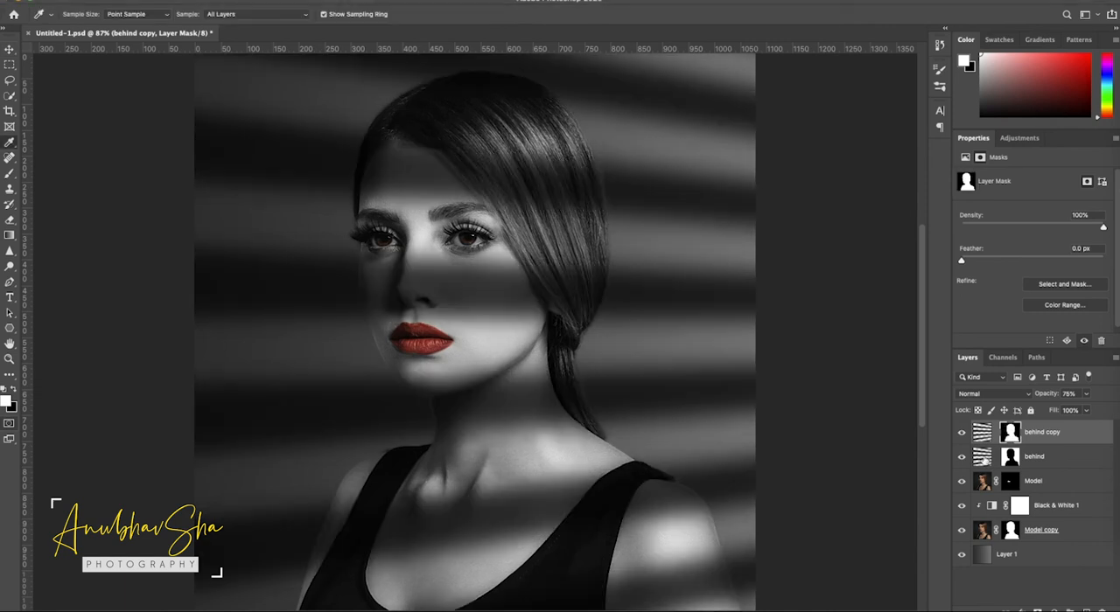
- Lower the original "behind" layer's opacity to 70%
{"action": "left_click", "coordinate": [985, 461]}
{"action": "left_click", "coordinate": [1087, 394]}
{"action": "left_click_drag", "start_coordinate": [1086, 412], "coordinate": [1083, 412]}
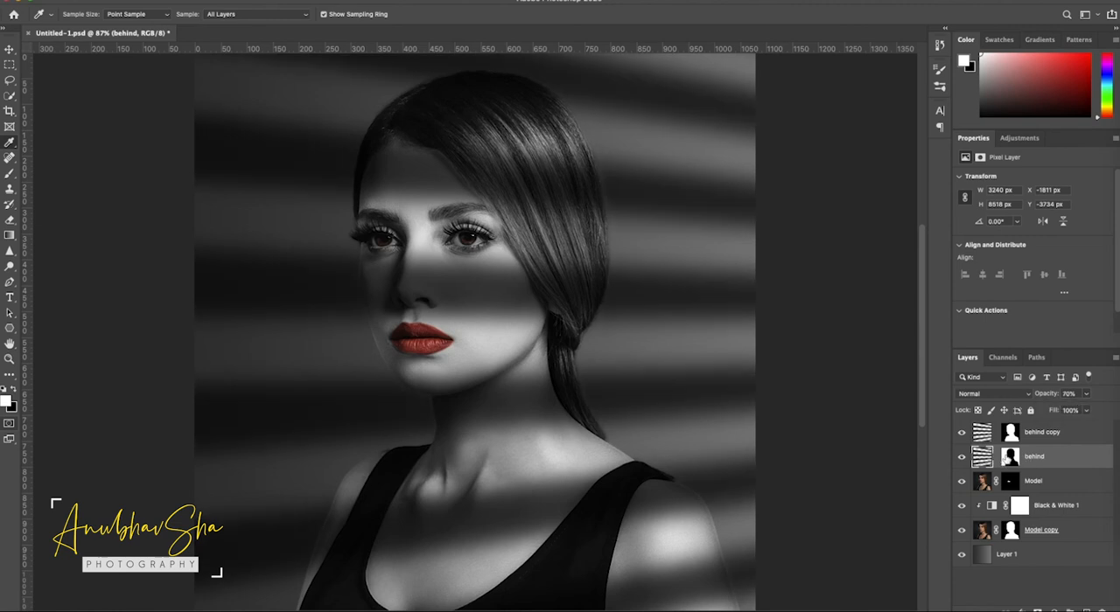
- Crop the document to the full canvas selection with the "behind copy" layer active, and deselect
{"action": "left_click", "coordinate": [982, 434]}
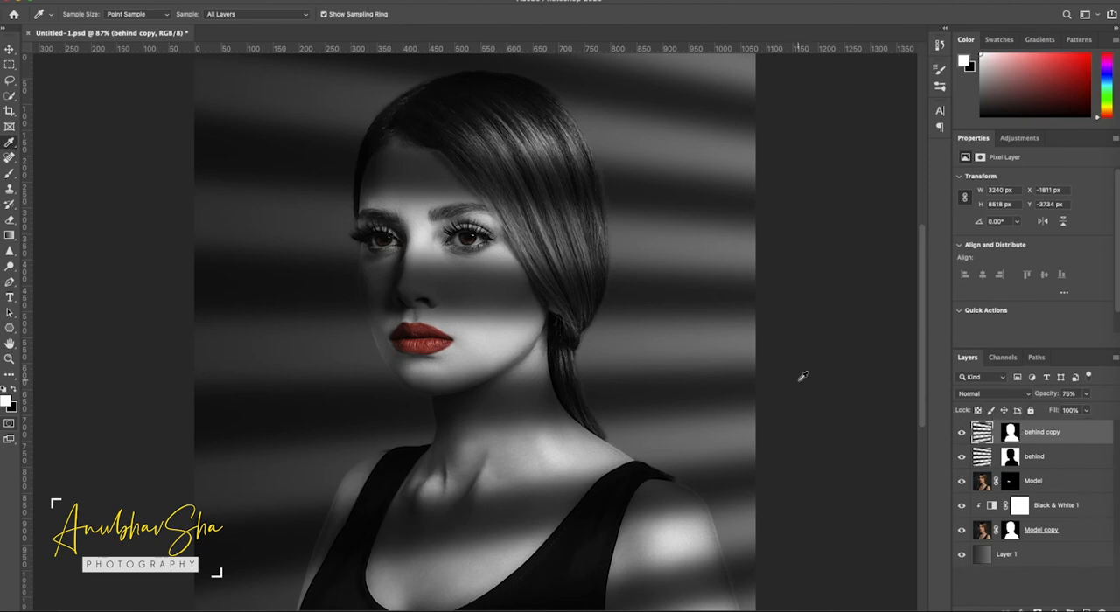
{"action": "key", "text": "ctrl+a"}
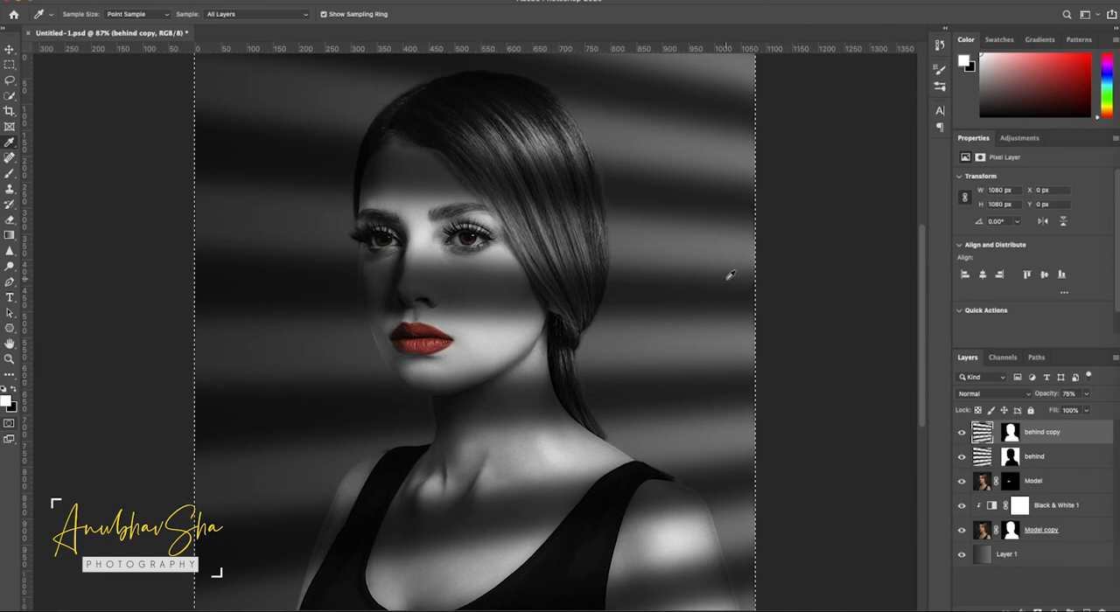
{"action": "left_click", "coordinate": [145, 1]}
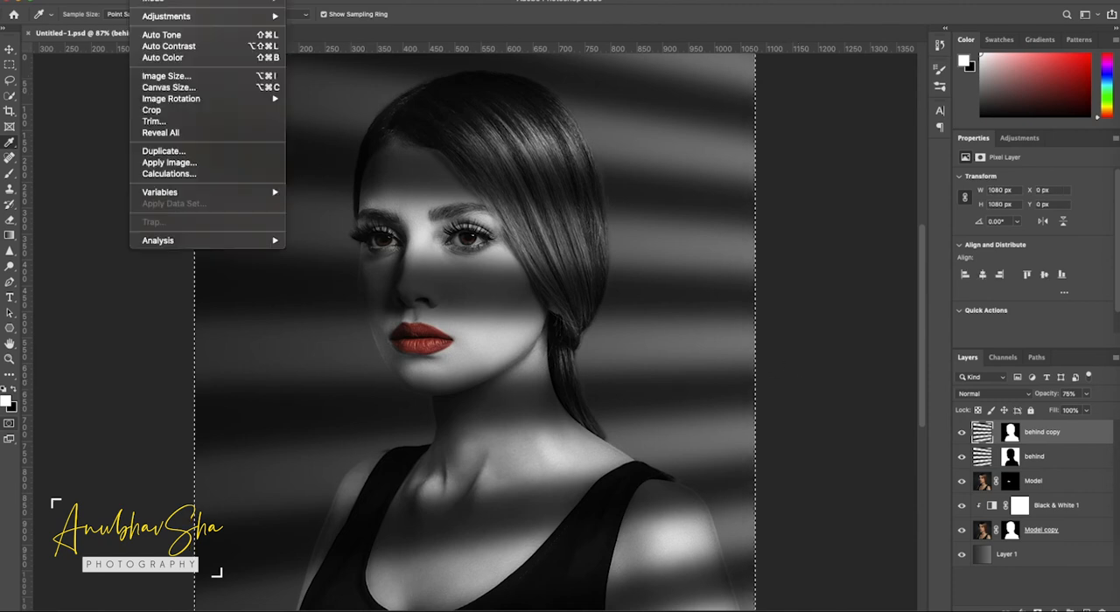
{"action": "left_click", "coordinate": [153, 110]}
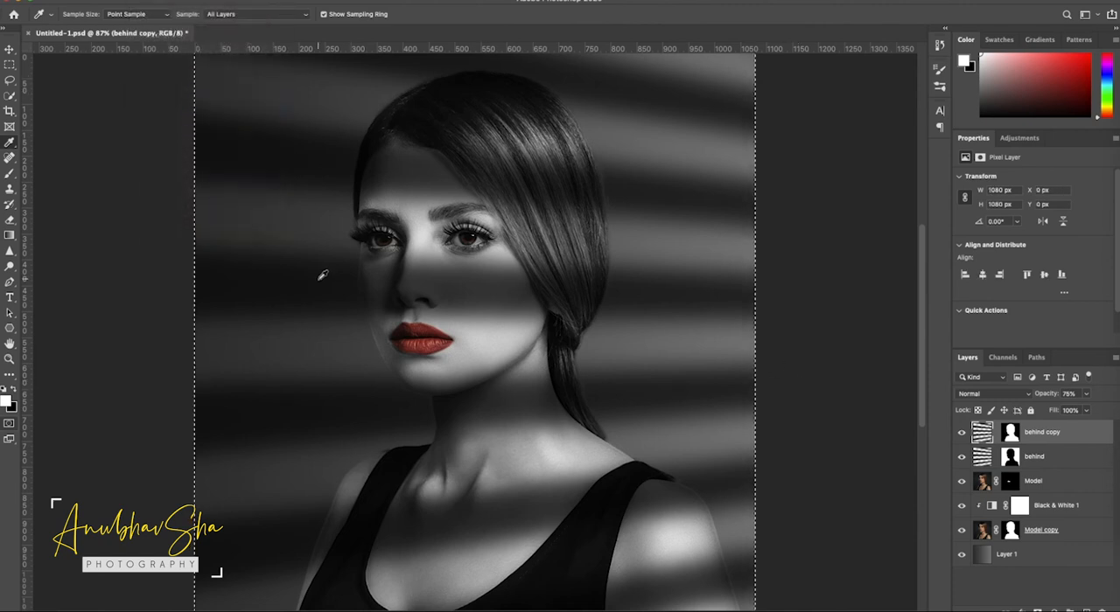
{"action": "key", "text": "ctrl+d"}
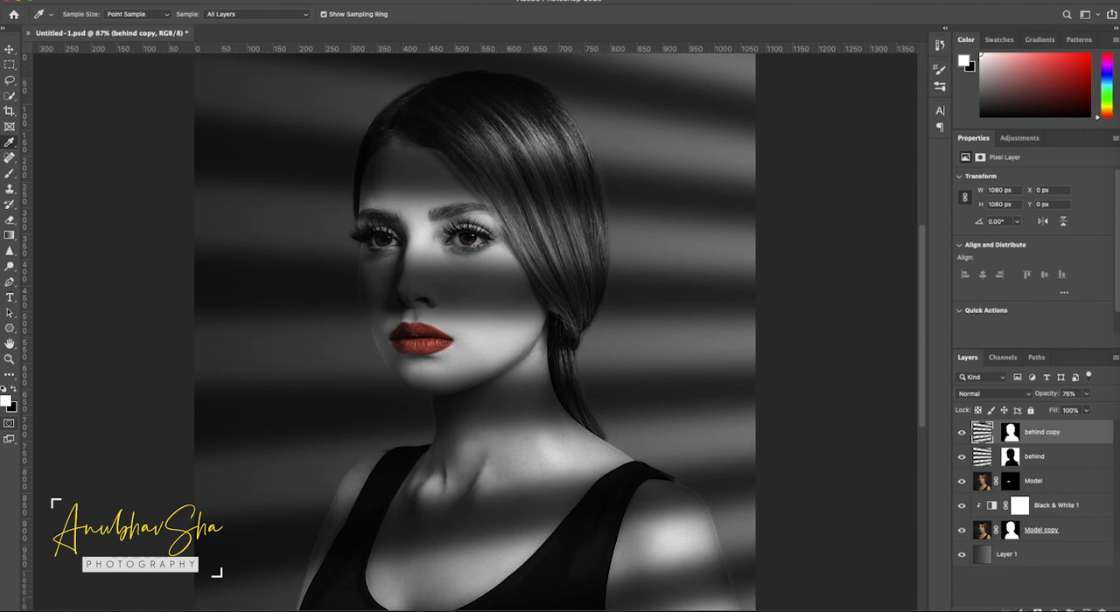
- Displace the "behind copy" stripes with horizontal and vertical scale 20, Stretch To Fit and Repeat Edge Pixels, using Disp.psd as the map
{"action": "left_click", "coordinate": [276, 1]}
{"action": "mouse_move", "coordinate": [326, 151]}
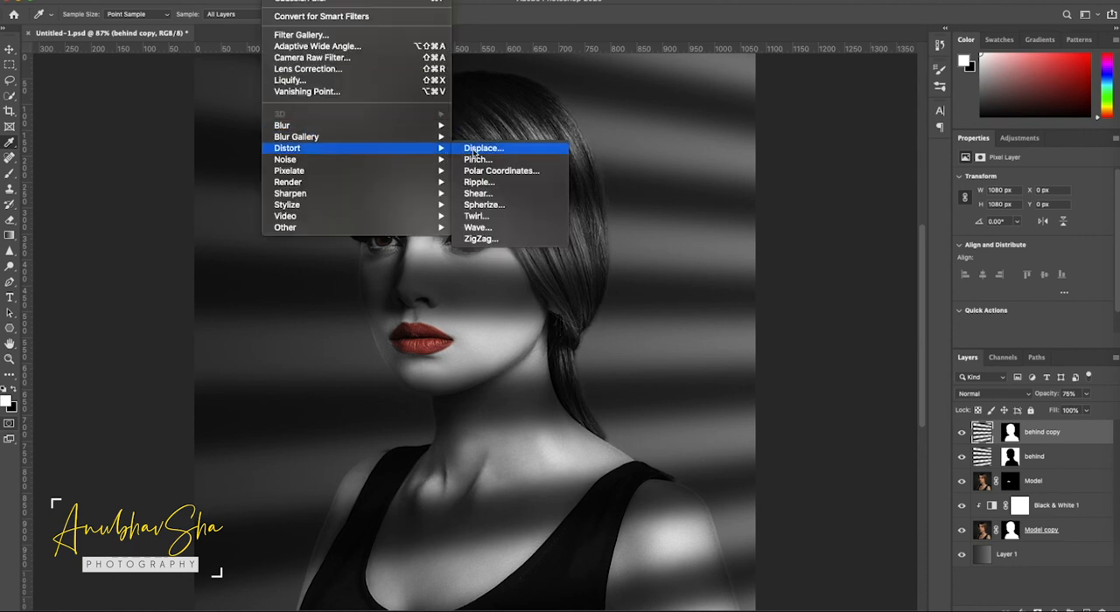
{"action": "left_click", "coordinate": [482, 148]}
{"action": "type", "text": "20"}
{"action": "key", "text": "Tab"}
{"action": "type", "text": "20"}
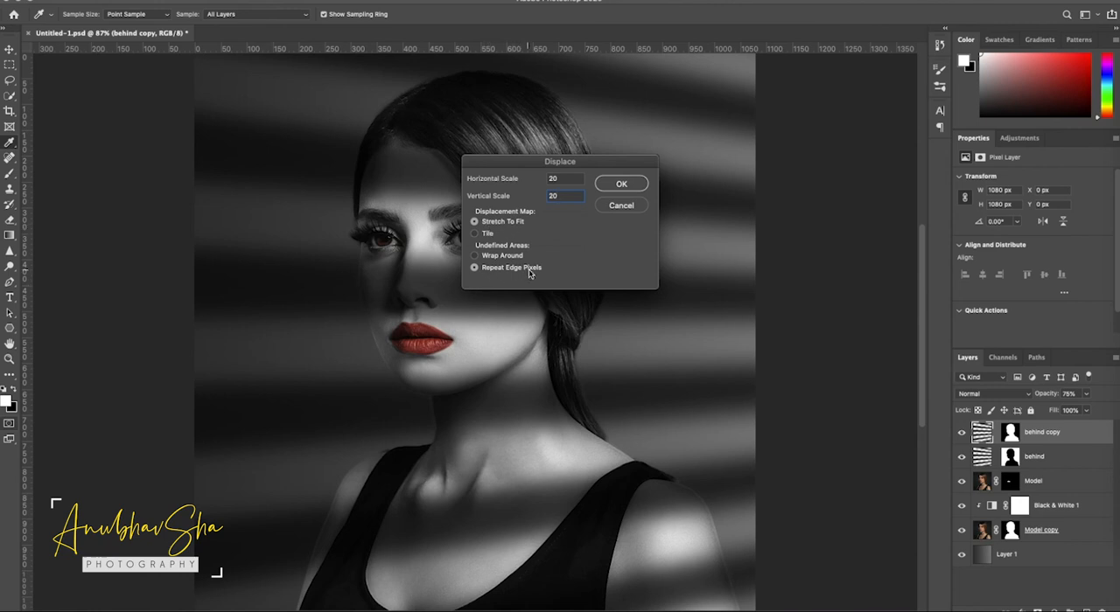
{"action": "left_click", "coordinate": [639, 185]}
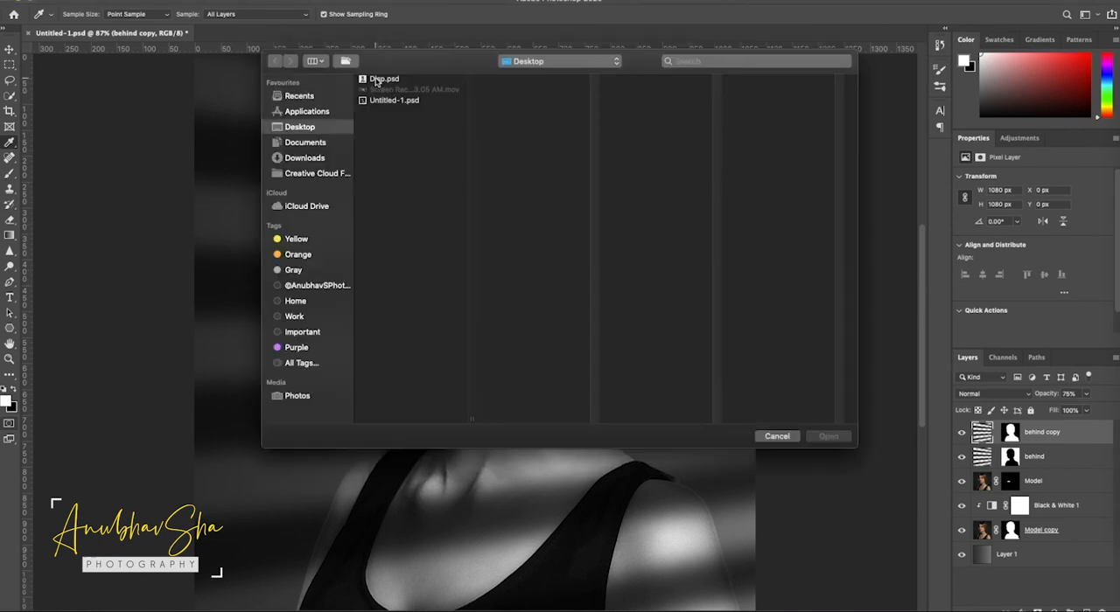
{"action": "left_click", "coordinate": [377, 80]}
{"action": "left_click", "coordinate": [821, 445]}
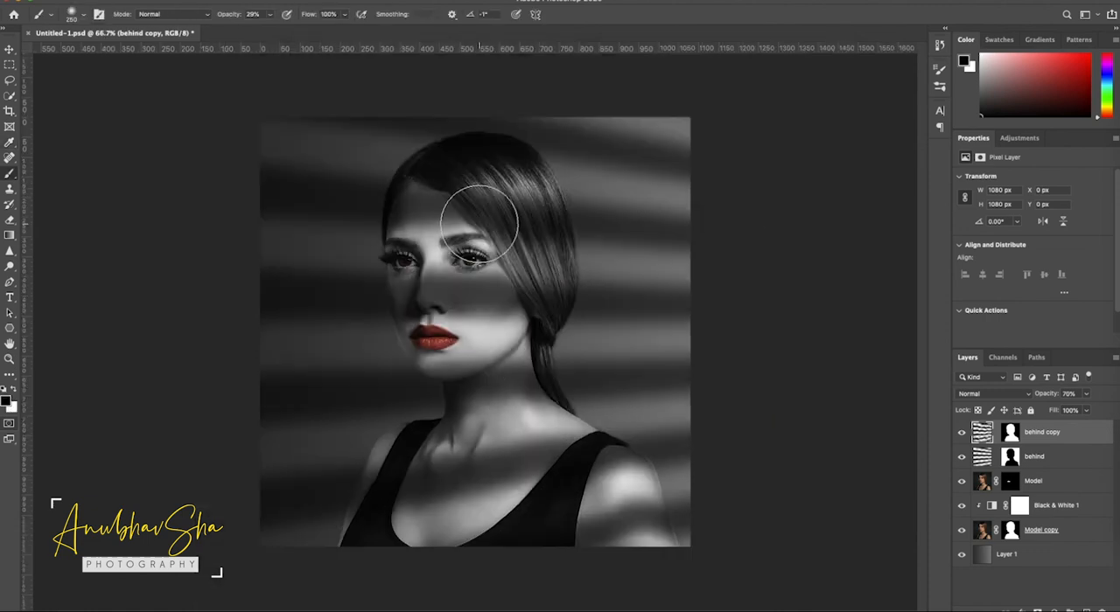
{"action": "left_click_drag", "start_coordinate": [479, 224], "coordinate": [474, 223]}
- Duplicate the Model copy layer together with its mask
{"action": "left_click", "coordinate": [981, 530]}
{"action": "key", "text": "super+j"}
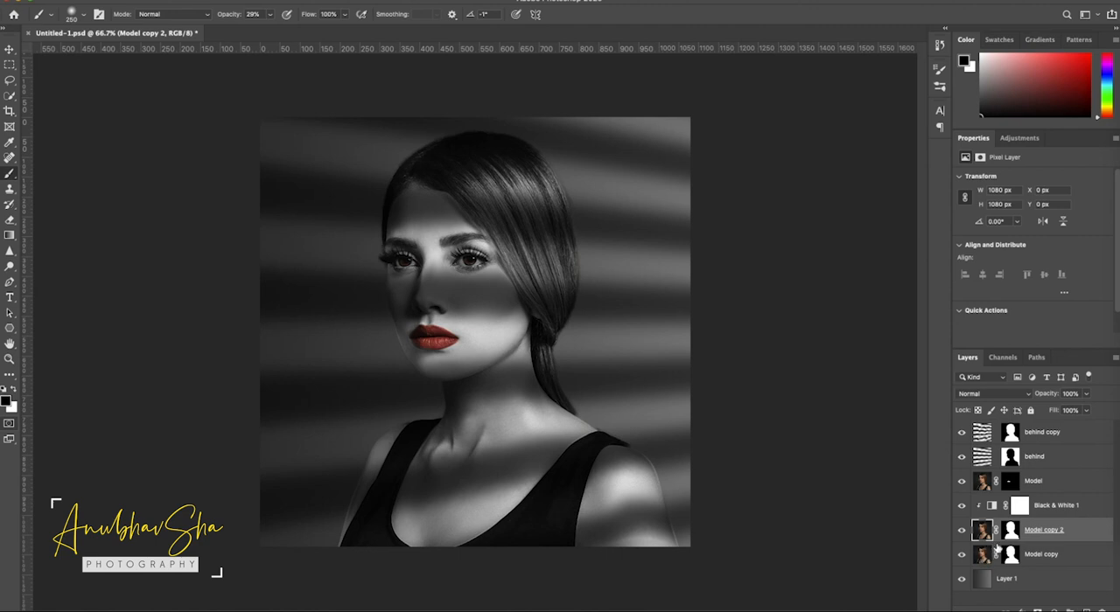
{"action": "right_click", "coordinate": [1012, 558]}
{"action": "key", "text": "Escape"}
- View the original Model copy layer in isolation and toggle its visibility to compare its effect on the portrait
{"action": "left_click", "coordinate": [962, 556]}
{"action": "left_click", "coordinate": [962, 556], "text": "alt"}
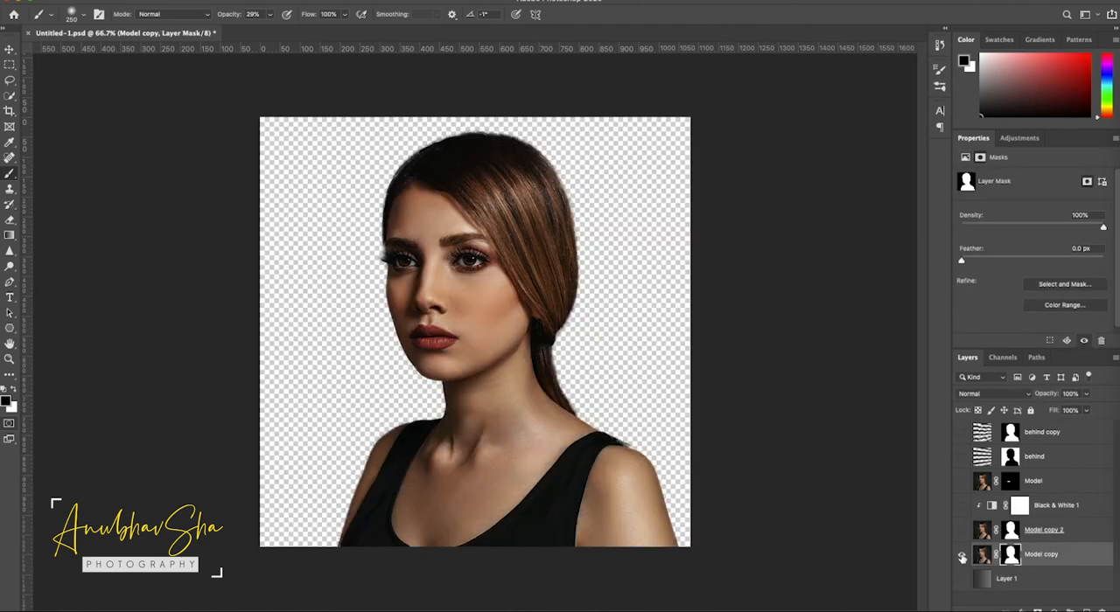
{"action": "left_click", "coordinate": [962, 556], "text": "alt"}
{"action": "left_click", "coordinate": [962, 557], "text": "alt"}
{"action": "left_click", "coordinate": [962, 556], "text": "alt"}
{"action": "left_click", "coordinate": [962, 556], "text": "alt"}
{"action": "left_click", "coordinate": [963, 557], "text": "alt"}
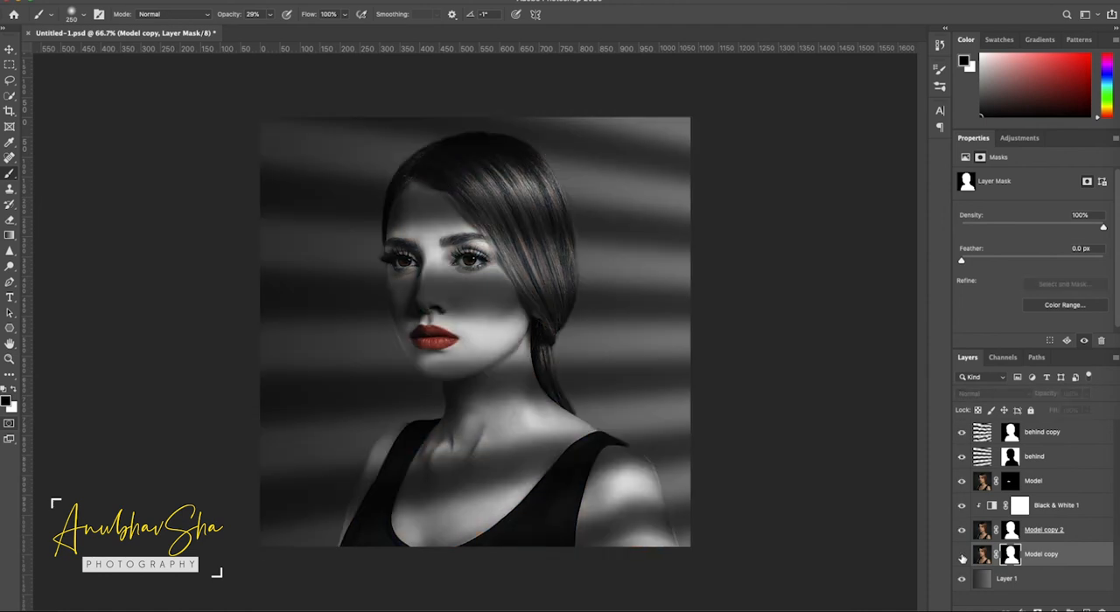